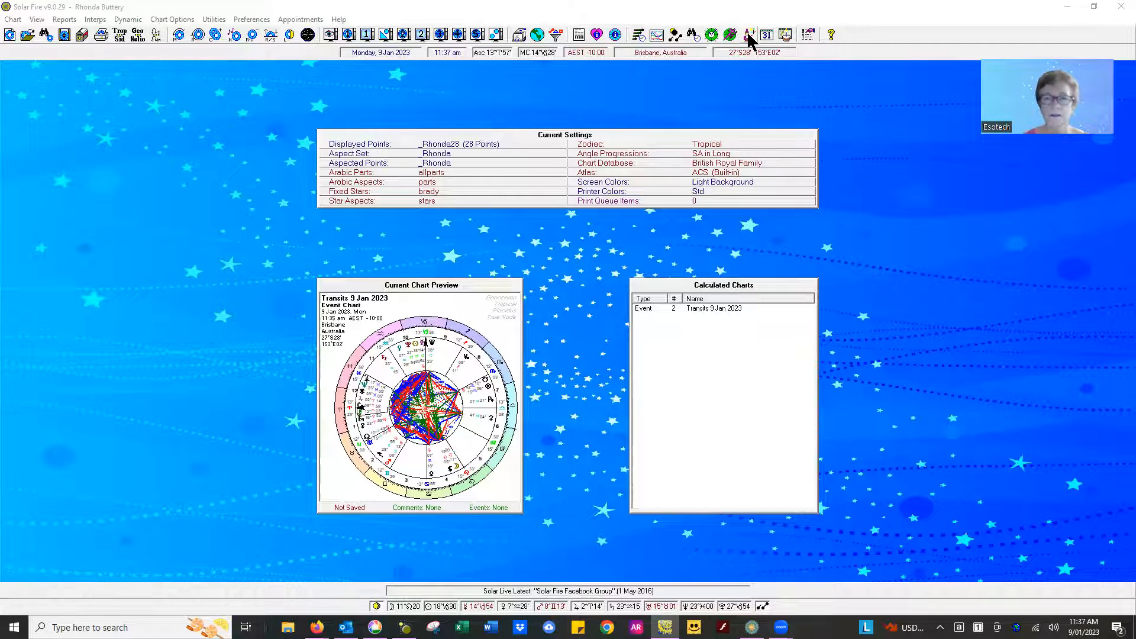
- Open the Astrologer's Assistant, start recording a new task sequence and move its window clear of the chart area
{"action": "left_click", "coordinate": [748, 35]}
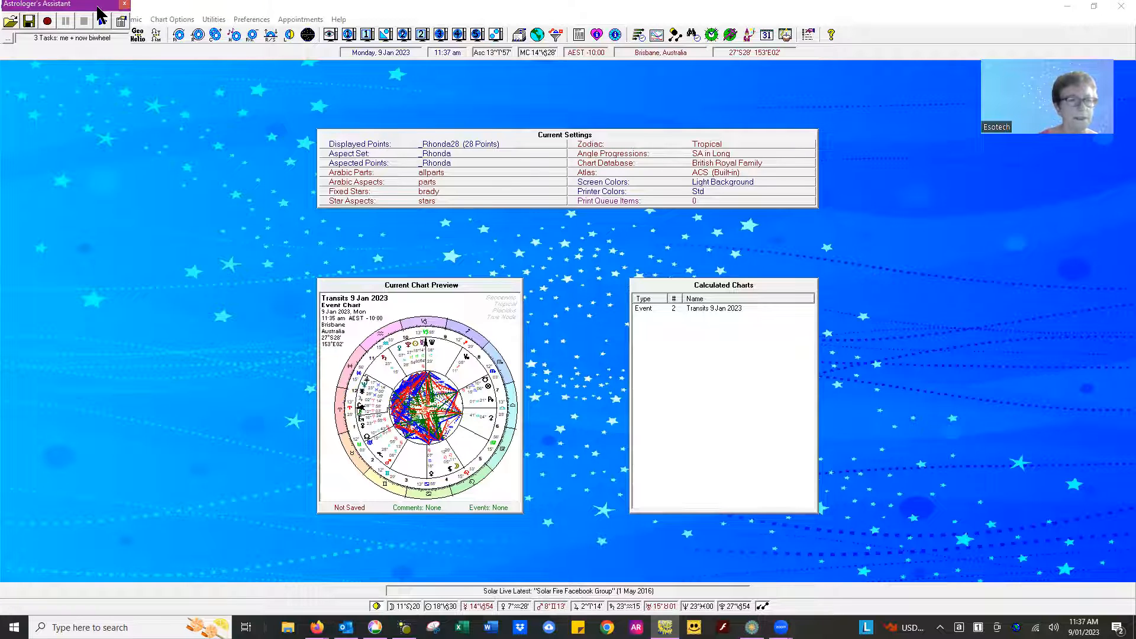
{"action": "left_click_drag", "start_coordinate": [98, 6], "coordinate": [219, 102]}
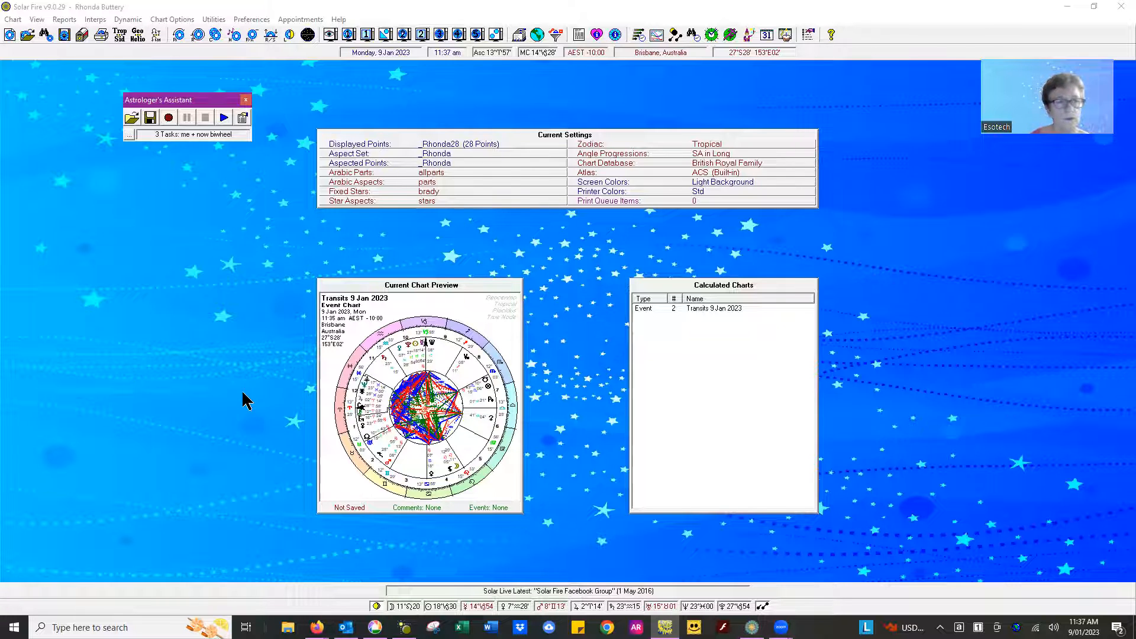
{"action": "left_click", "coordinate": [170, 119]}
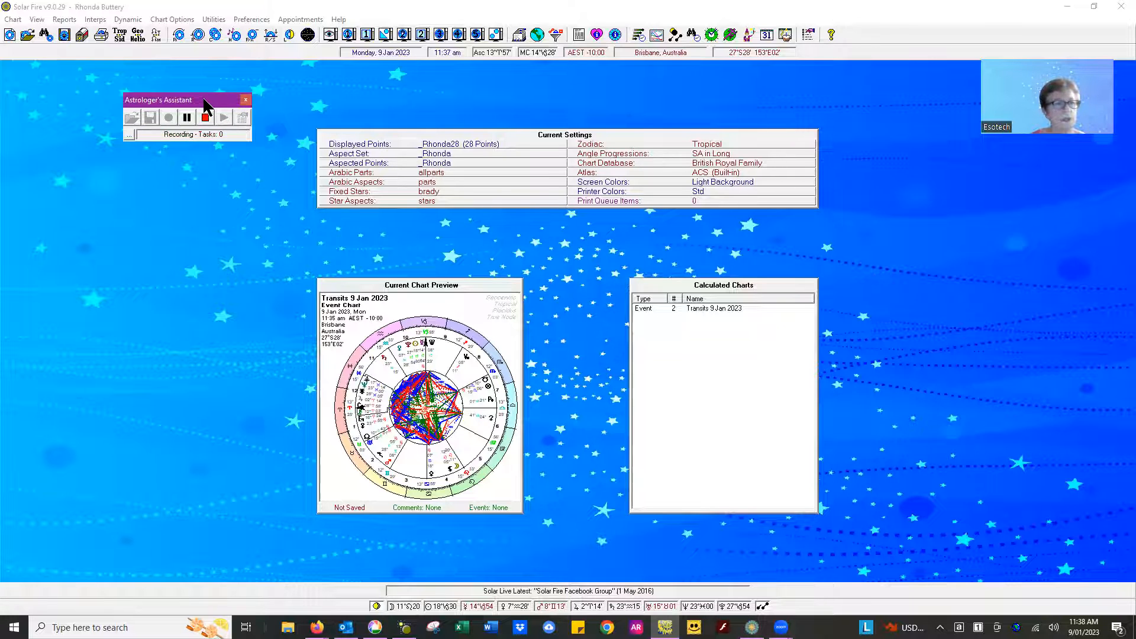
{"action": "left_click_drag", "start_coordinate": [202, 99], "coordinate": [252, 61]}
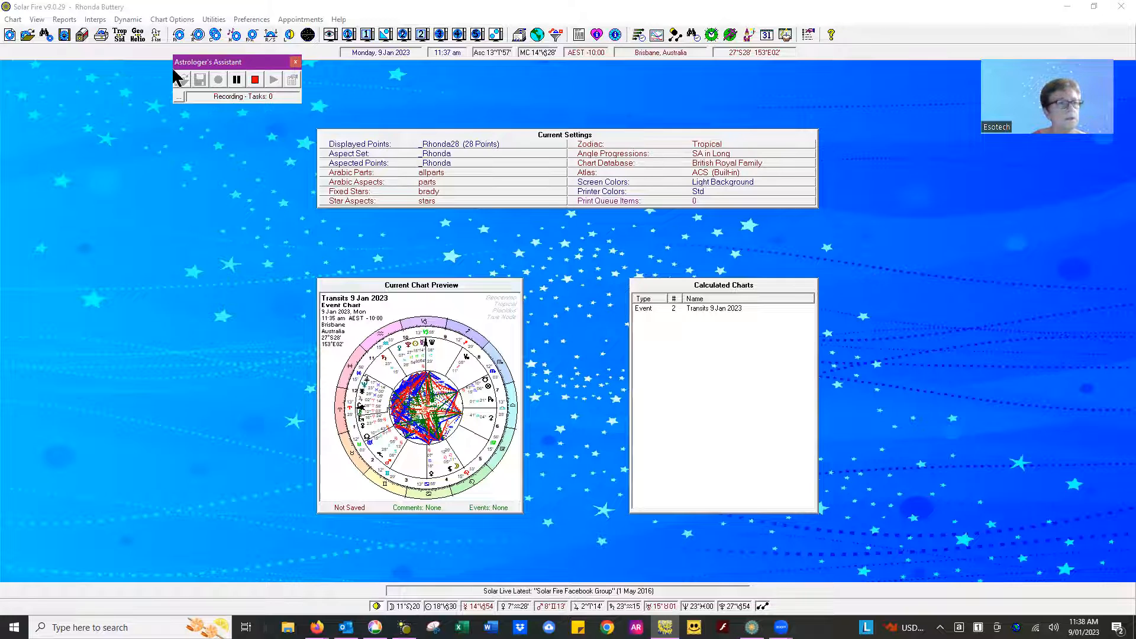
- Start a new chart and name it "My Natal Chart"
{"action": "left_click", "coordinate": [10, 35]}
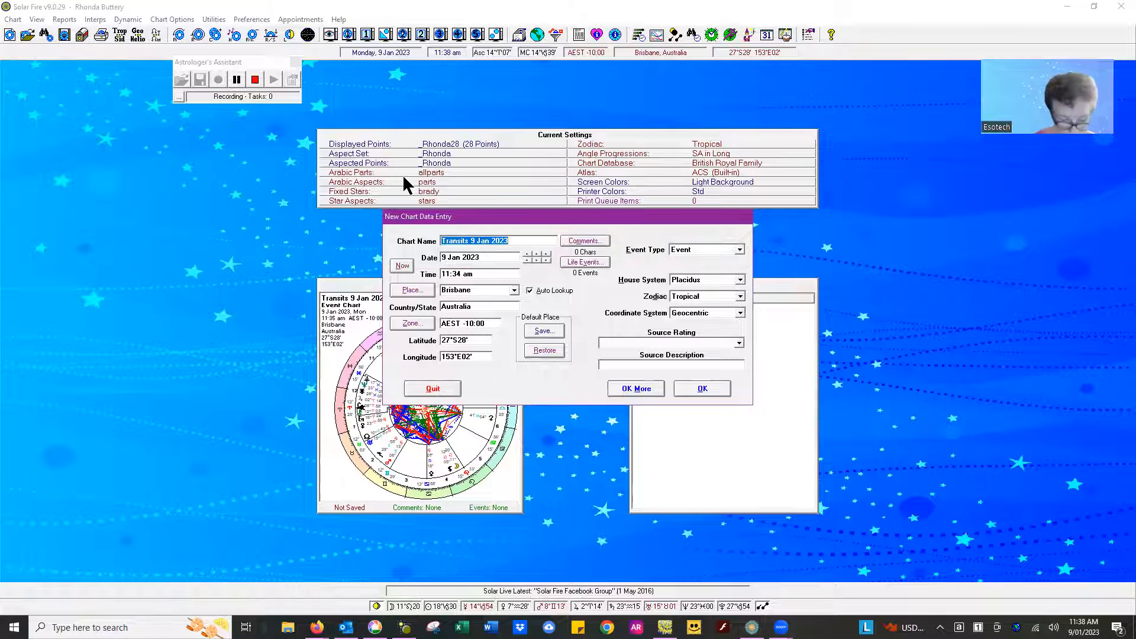
{"action": "type", "text": "My atal"}
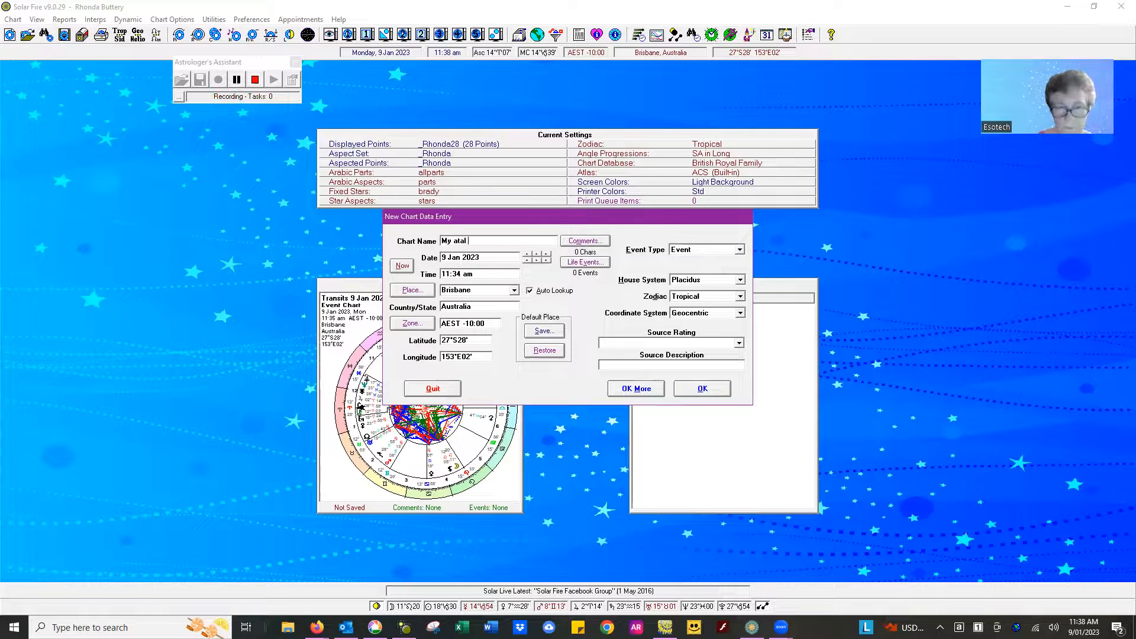
{"action": "key", "text": "BackSpace"}
{"action": "key", "text": "BackSpace"}
{"action": "key", "text": "BackSpace"}
{"action": "key", "text": "BackSpace"}
{"action": "key", "text": "BackSpace"}
{"action": "type", "text": "Natal Chart"}
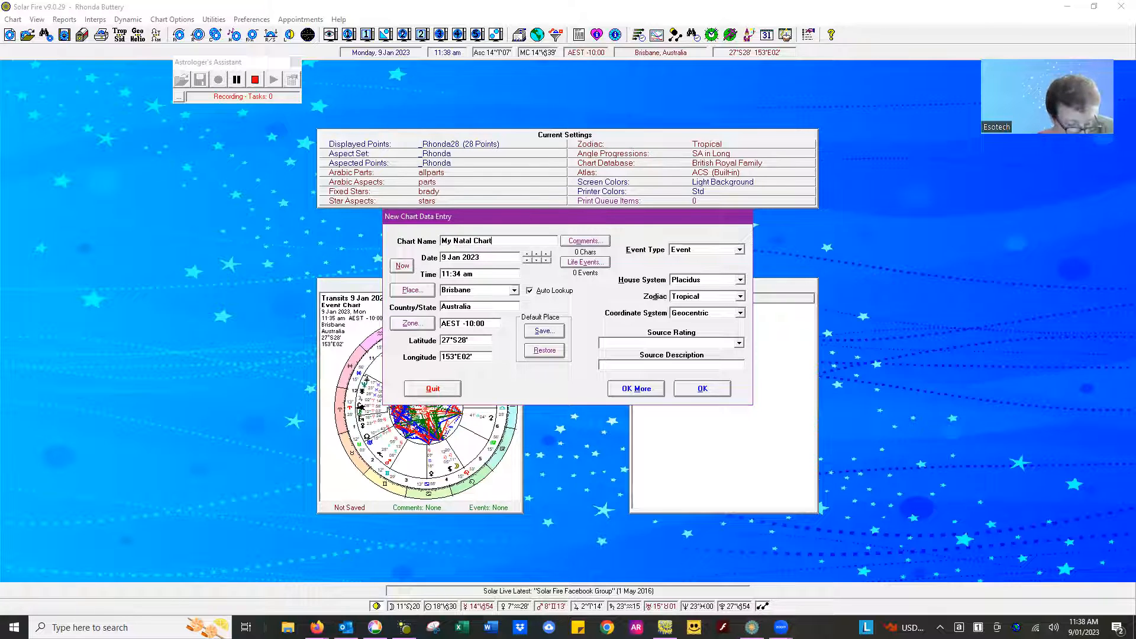
- Enter the birth date and a birth time of 5:00 am, keeping Brisbane, Australia as the place
{"action": "key", "text": "Tab"}
{"action": "type", "text": "1 Jan 2000"}
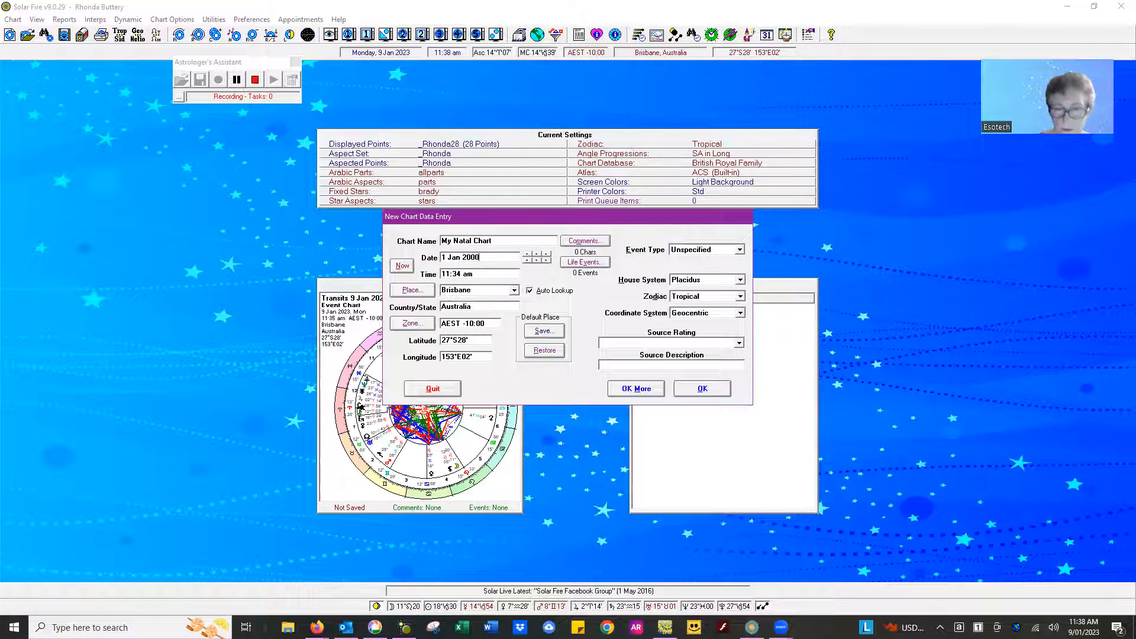
{"action": "key", "text": "Tab"}
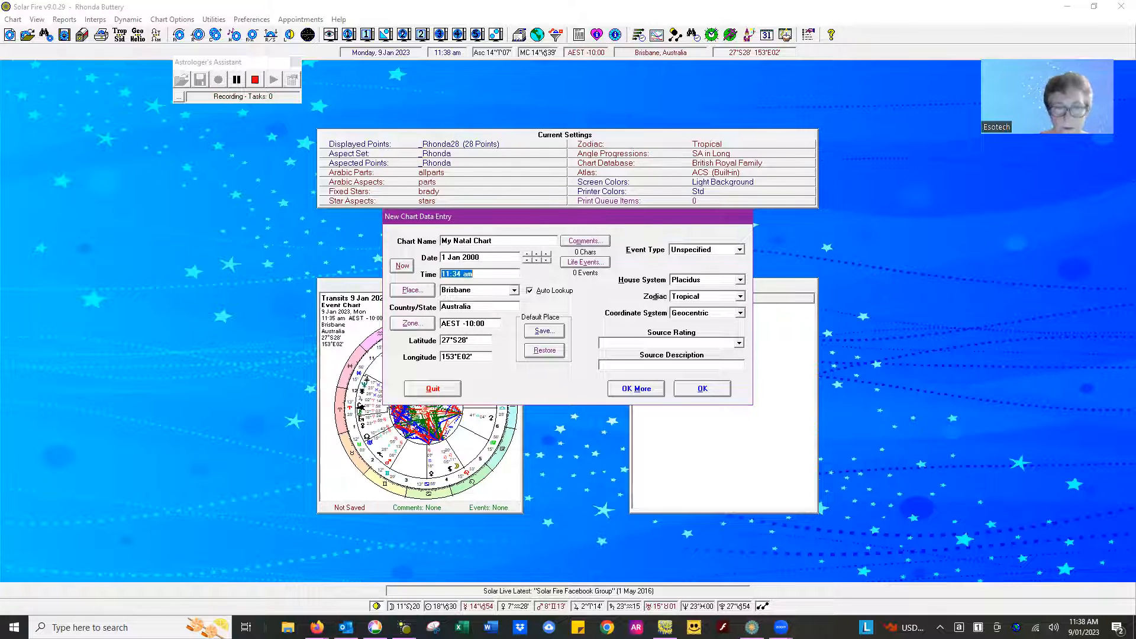
{"action": "type", "text": "5"}
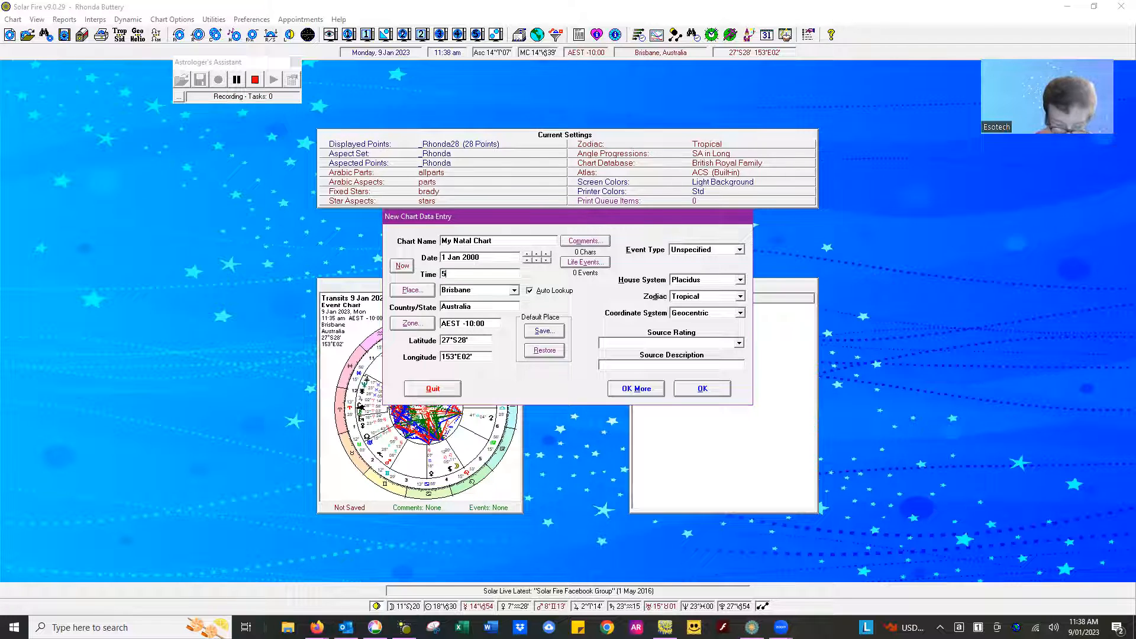
{"action": "type", "text": "M"}
{"action": "key", "text": "BackSpace"}
{"action": "type", "text": "AM"}
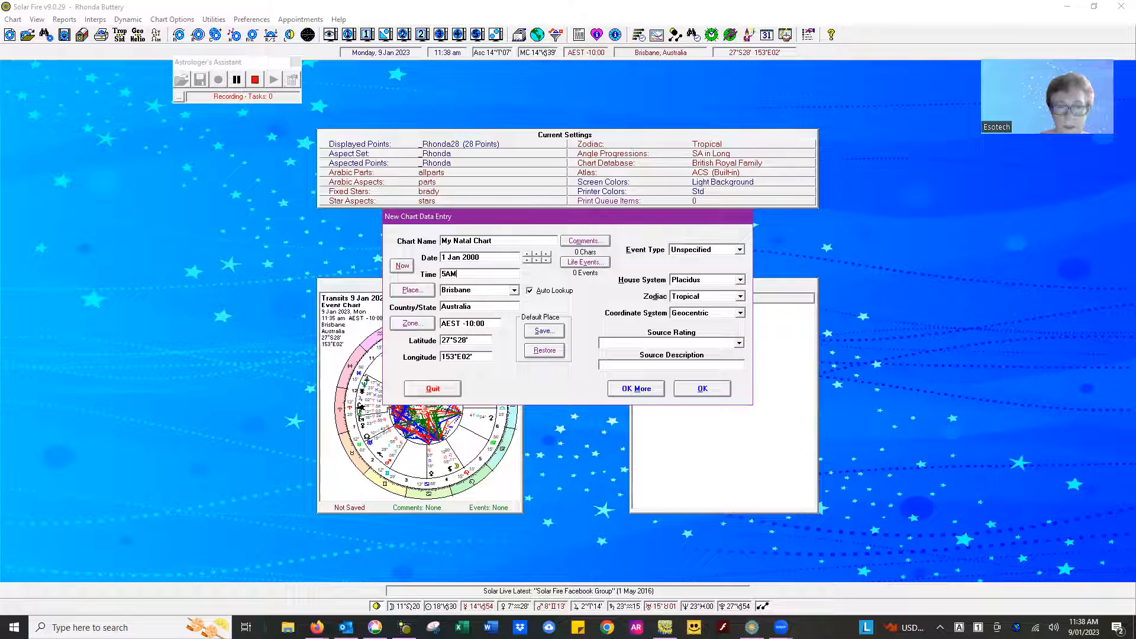
{"action": "key", "text": "Tab"}
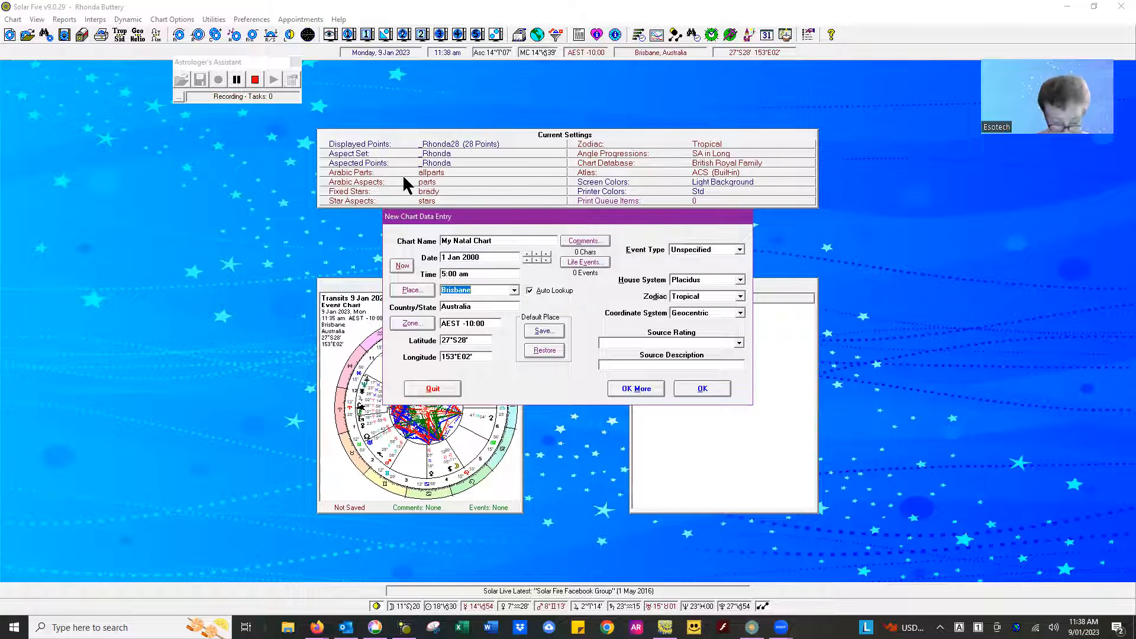
{"action": "key", "text": "Tab"}
{"action": "key", "text": "Tab"}
{"action": "key", "text": "Tab"}
{"action": "key", "text": "Tab"}
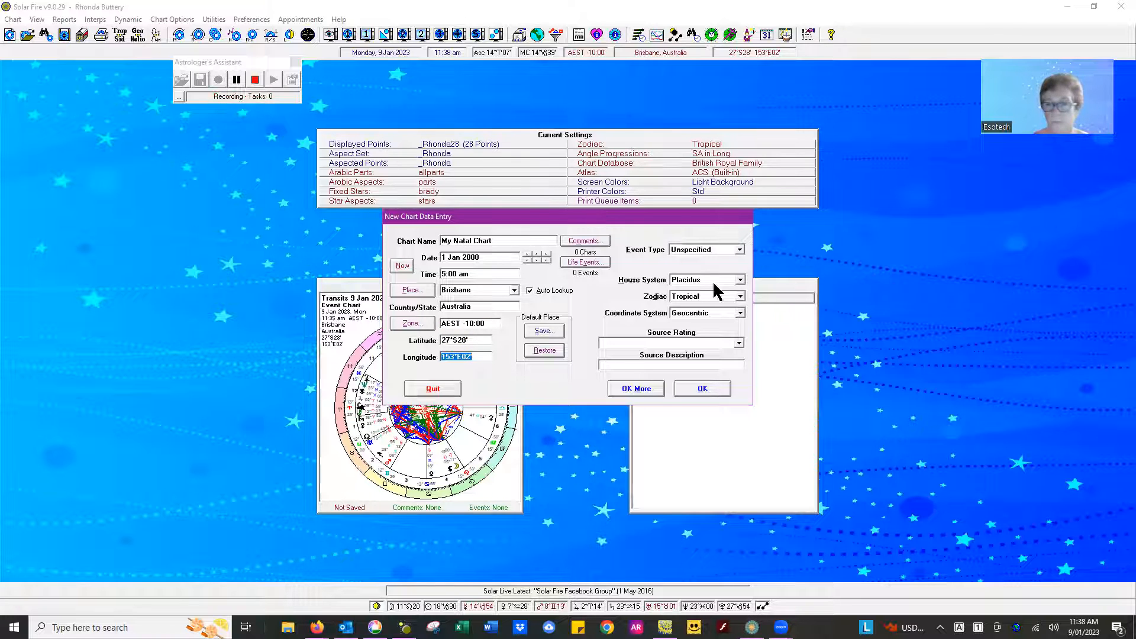
- Keep the event type Unspecified, set the source rating to "AA - From birth record" with description "made it up", and cast the chart
{"action": "left_click", "coordinate": [738, 248]}
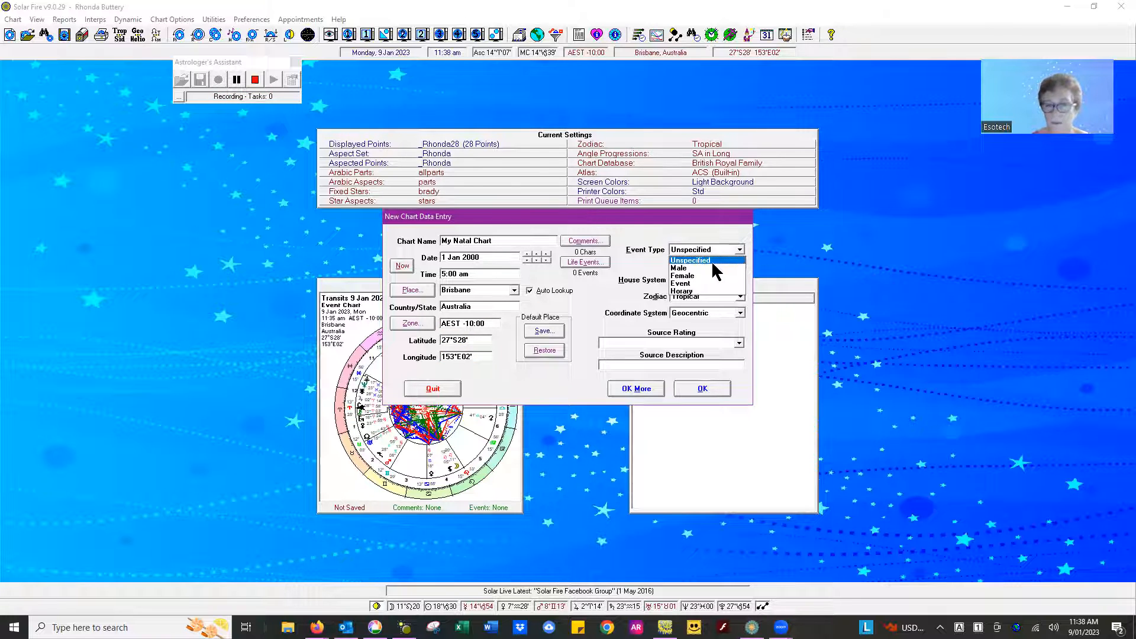
{"action": "left_click", "coordinate": [712, 261]}
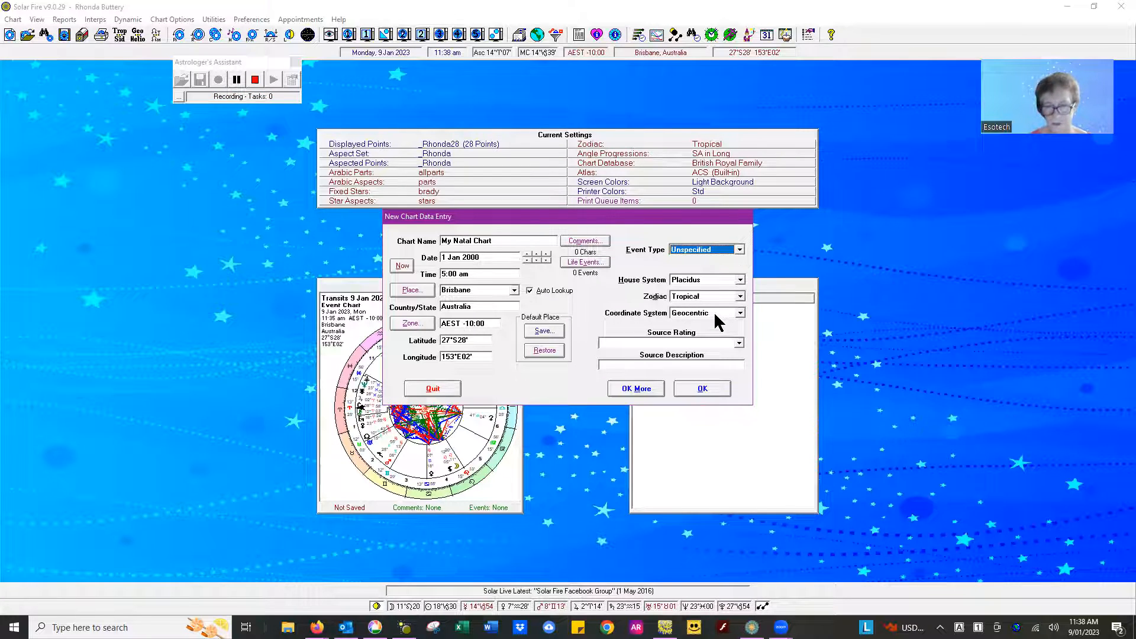
{"action": "left_click", "coordinate": [739, 343]}
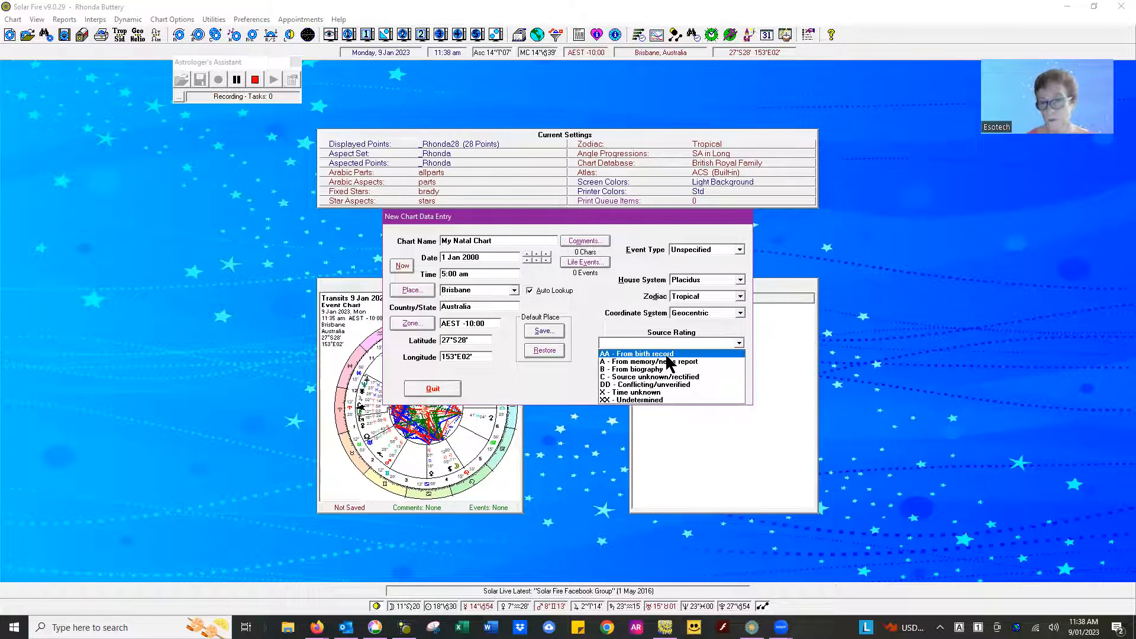
{"action": "left_click", "coordinate": [667, 355]}
{"action": "left_click", "coordinate": [660, 364]}
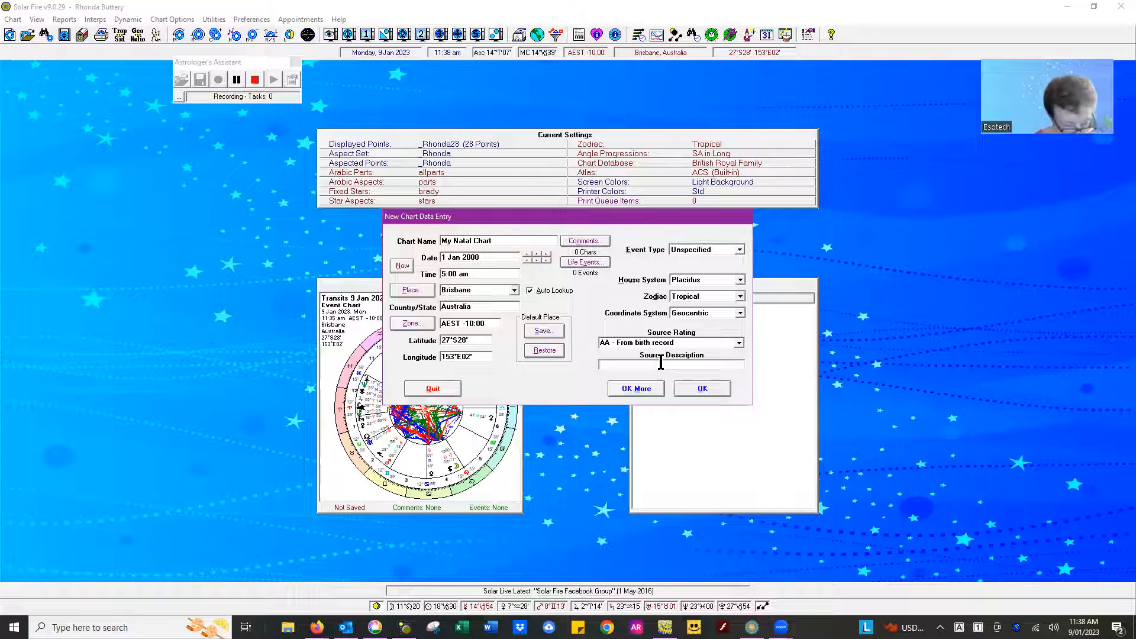
{"action": "type", "text": "made it up"}
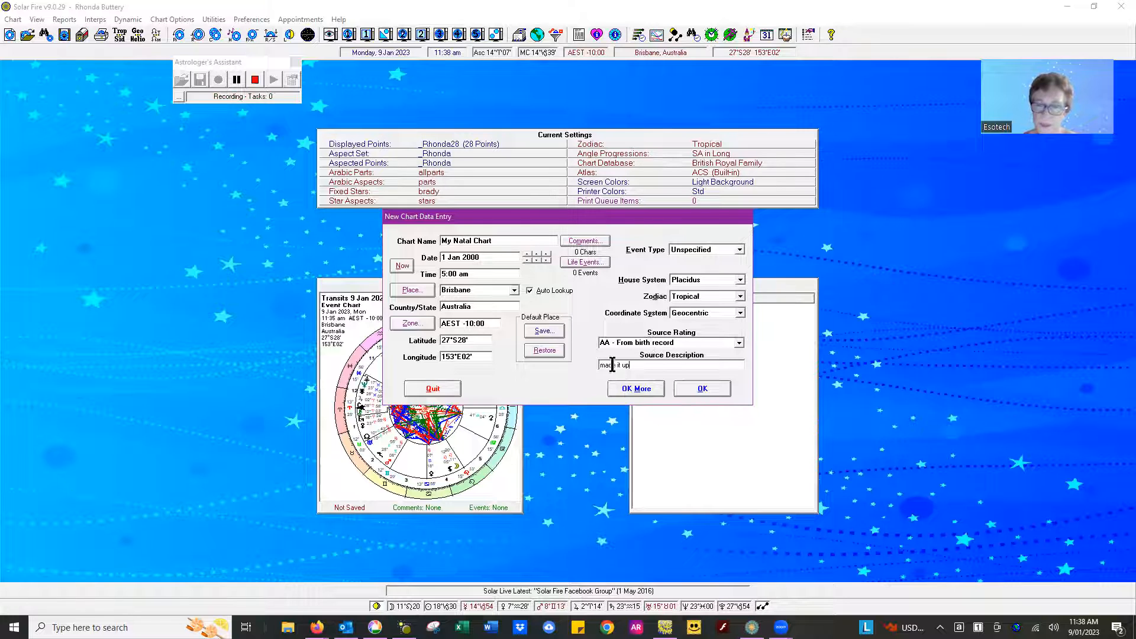
{"action": "left_click", "coordinate": [702, 390]}
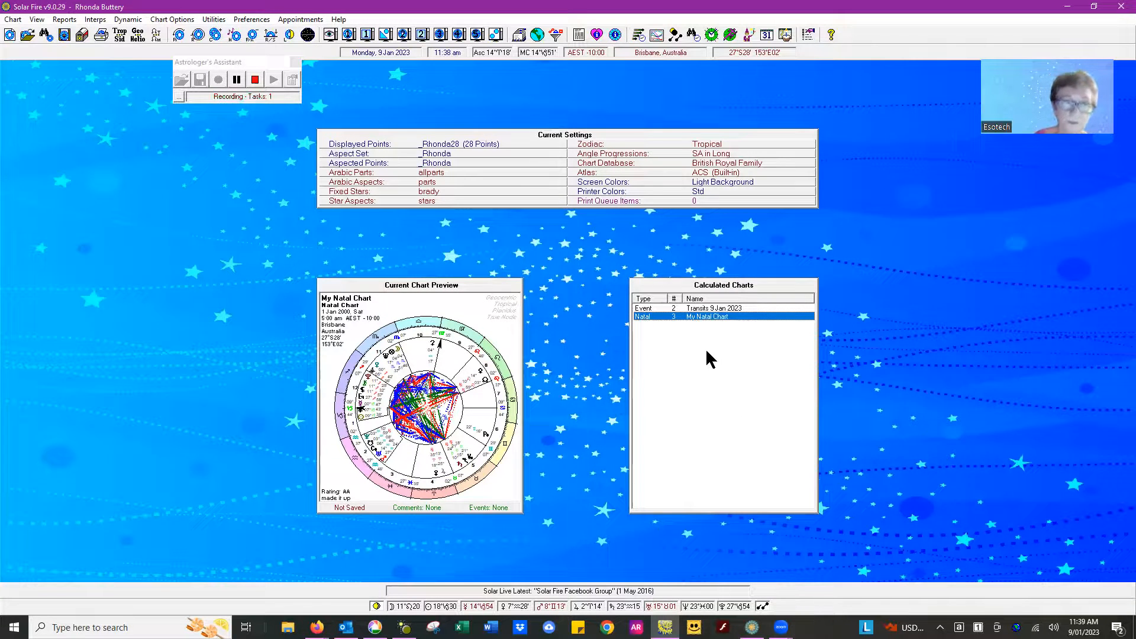
- Cast a second new chart for the current date and time in Brisbane
{"action": "left_click", "coordinate": [11, 35]}
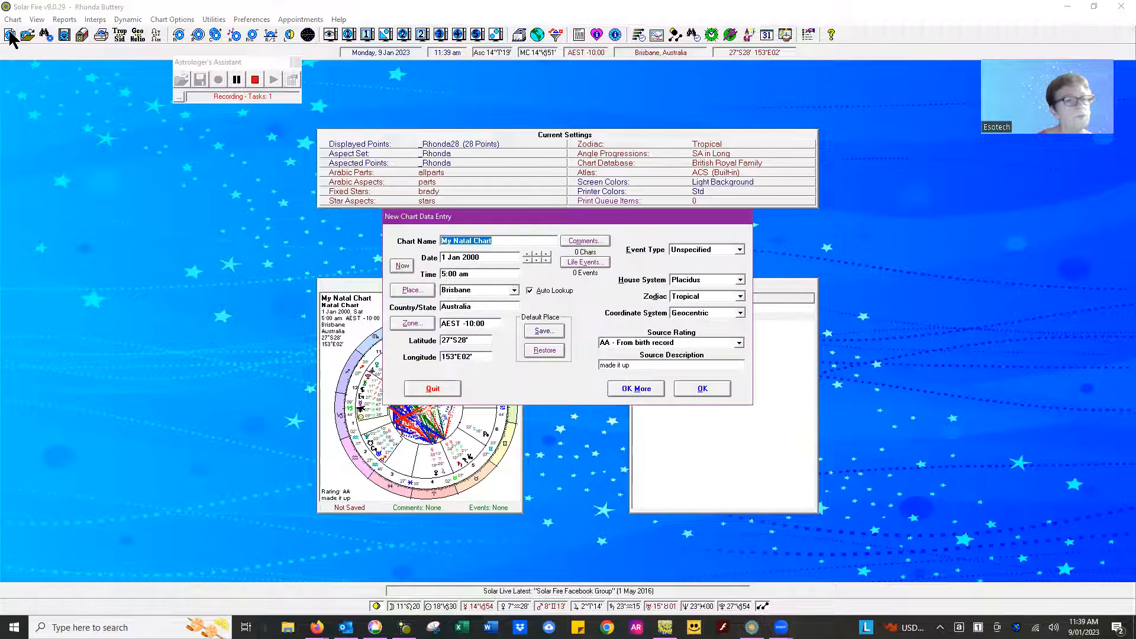
{"action": "left_click", "coordinate": [402, 266]}
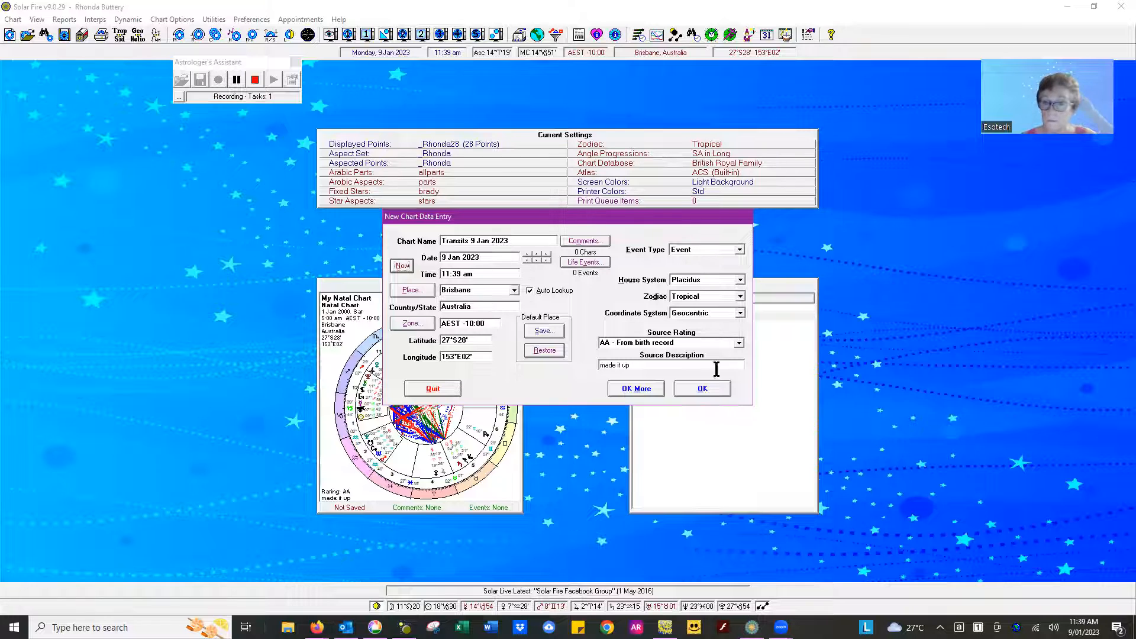
{"action": "left_click", "coordinate": [704, 391]}
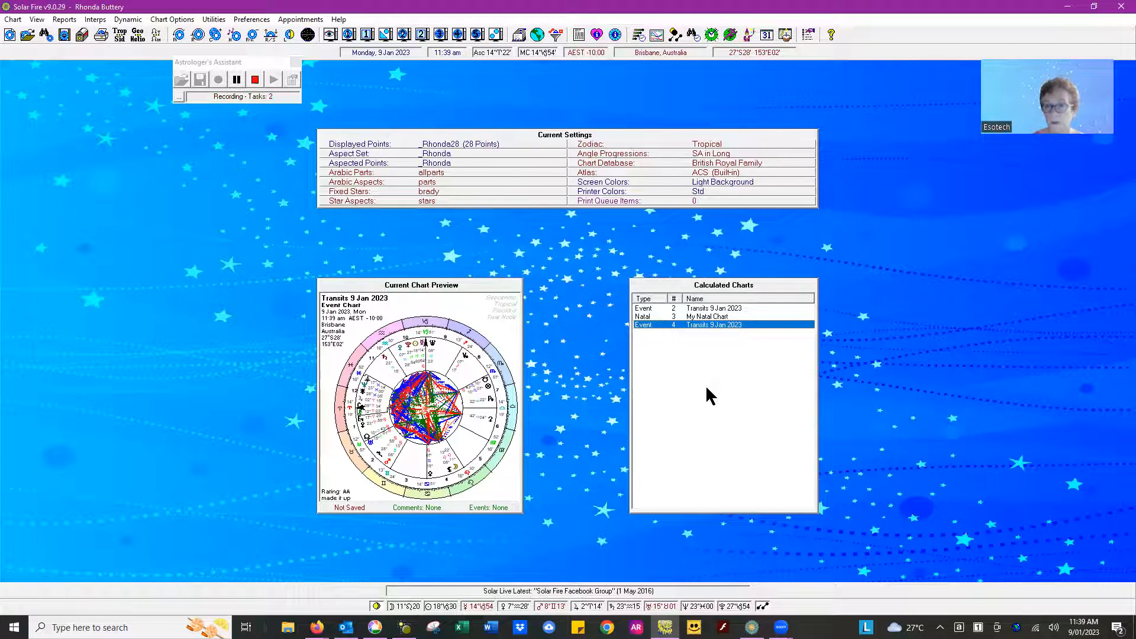
- Select My Natal Chart together with the newly cast transits chart and display them as a biwheel
{"action": "left_click", "coordinate": [703, 317]}
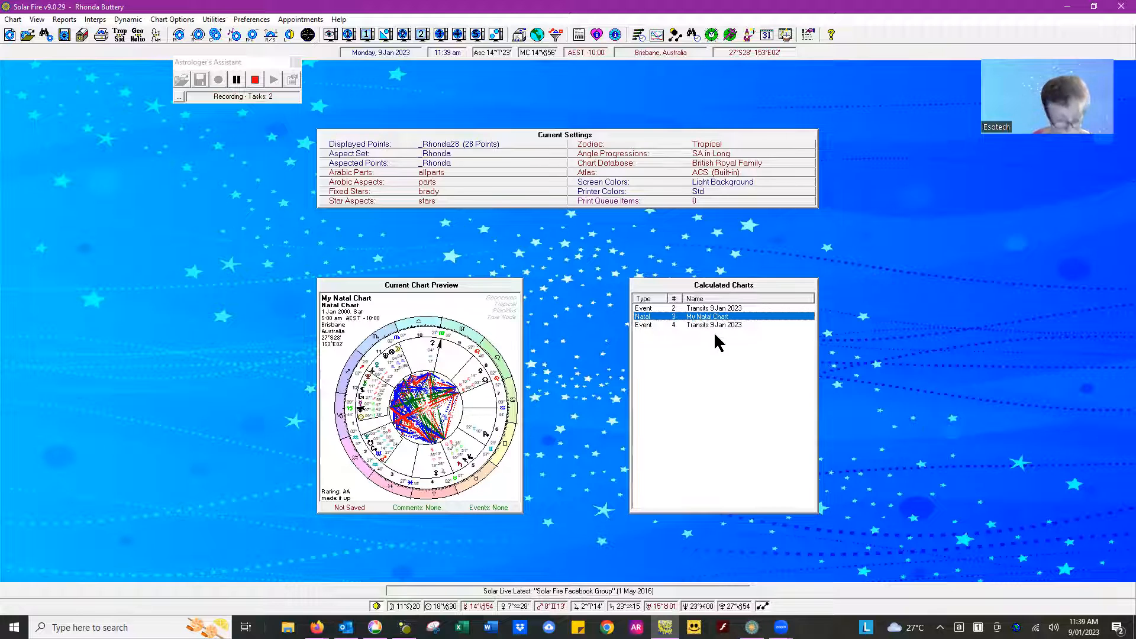
{"action": "left_click", "coordinate": [708, 324], "text": "ctrl"}
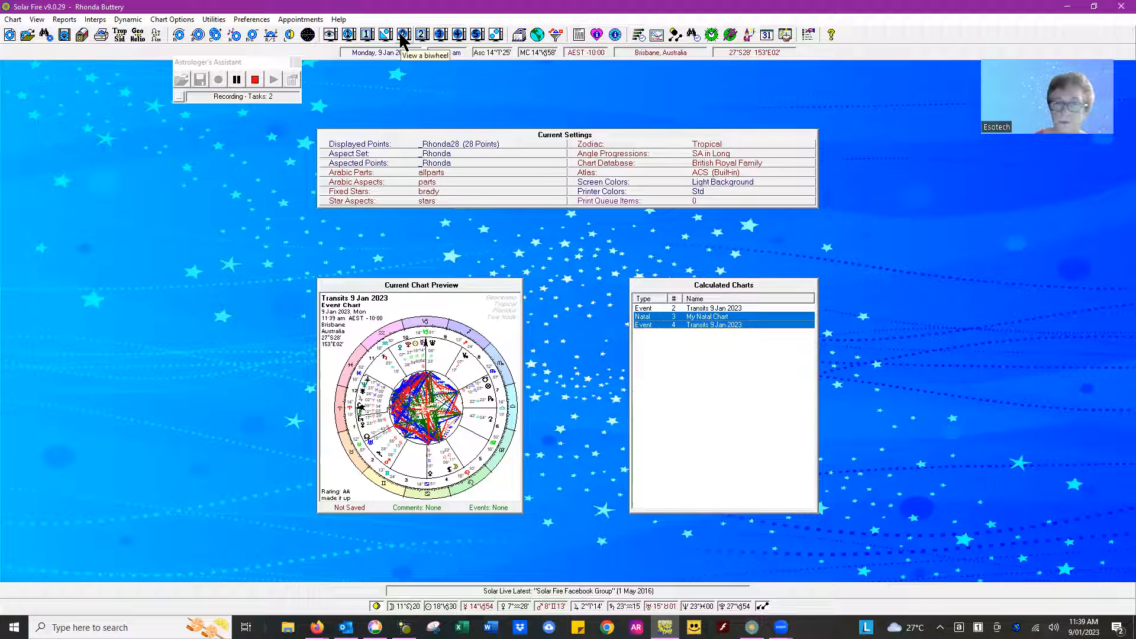
{"action": "left_click", "coordinate": [38, 20]}
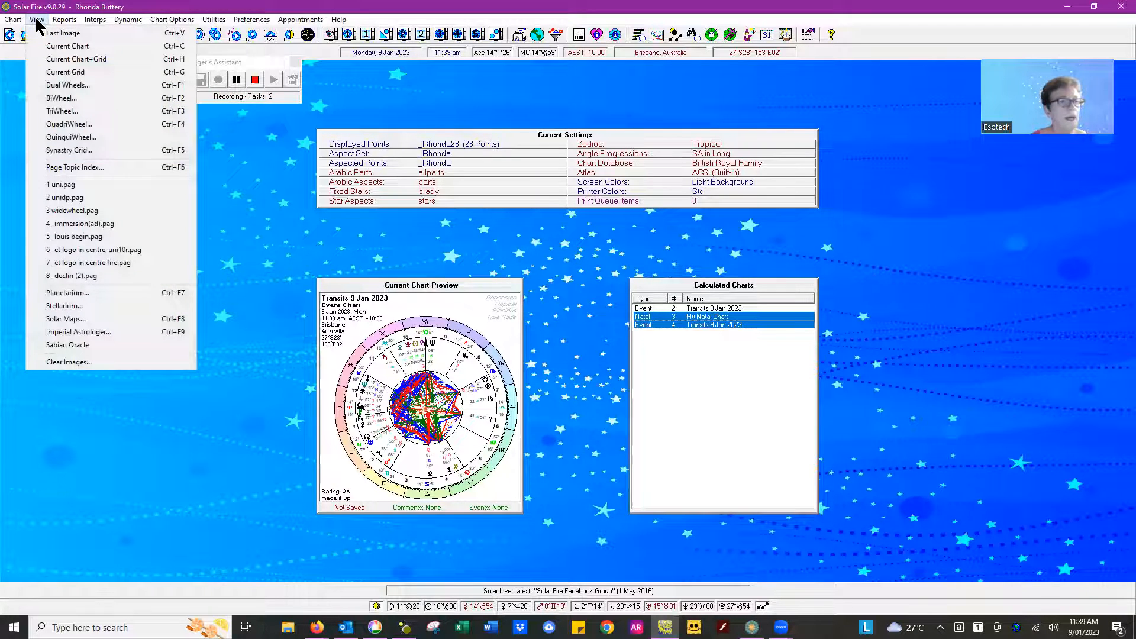
{"action": "left_click", "coordinate": [60, 97]}
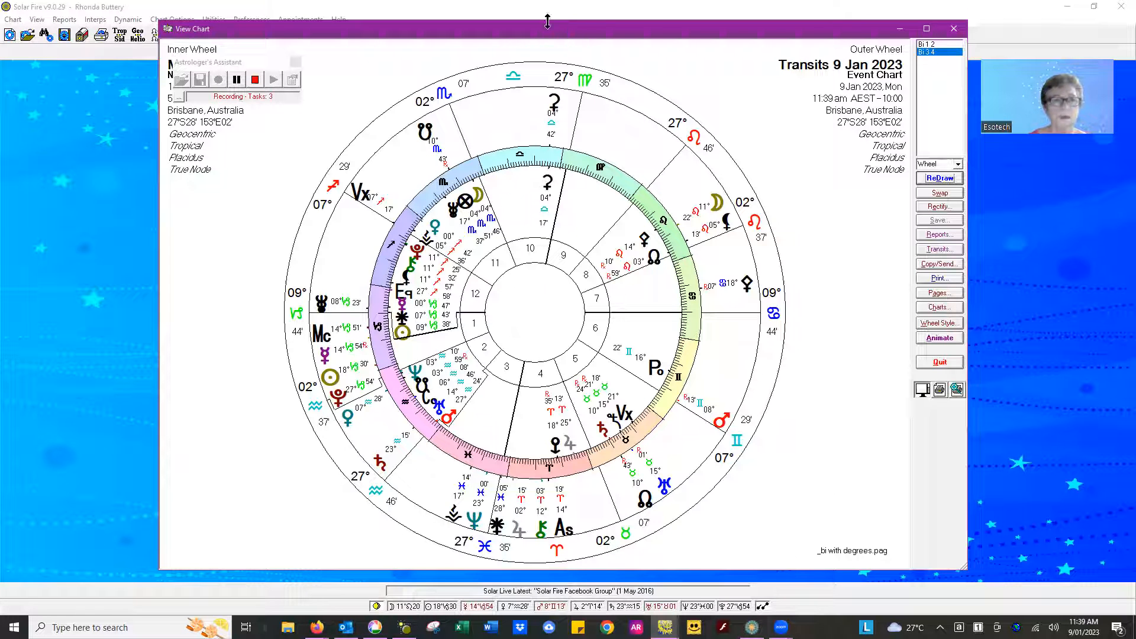
- Move the Astrologer's Assistant off the biwheel and stop the task recording
{"action": "left_click", "coordinate": [258, 63]}
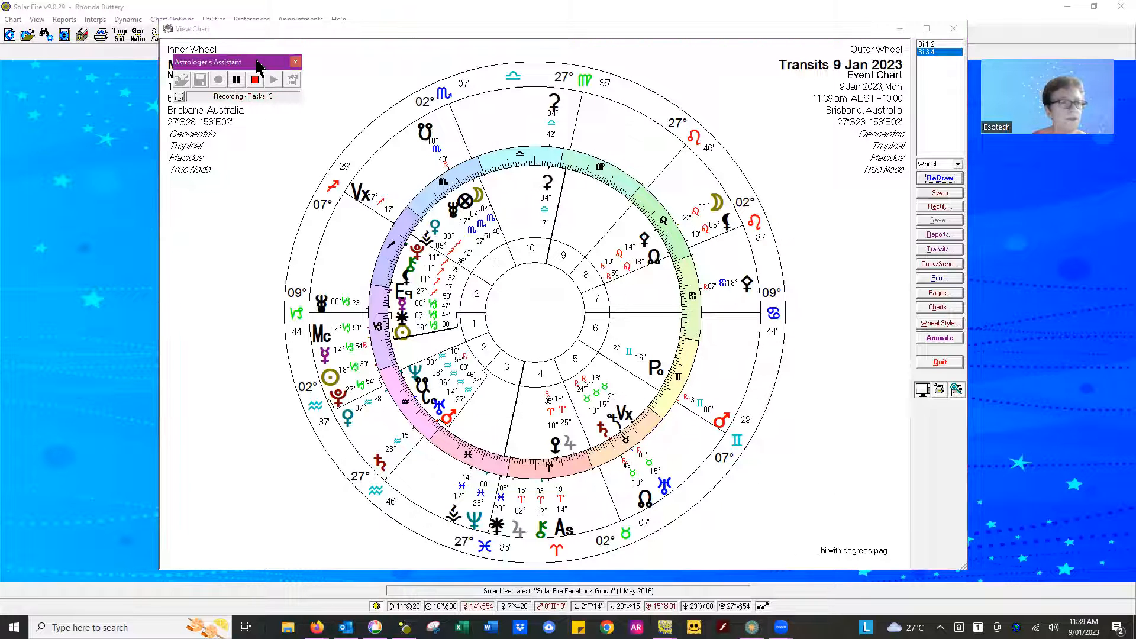
{"action": "left_click_drag", "start_coordinate": [258, 63], "coordinate": [108, 89]}
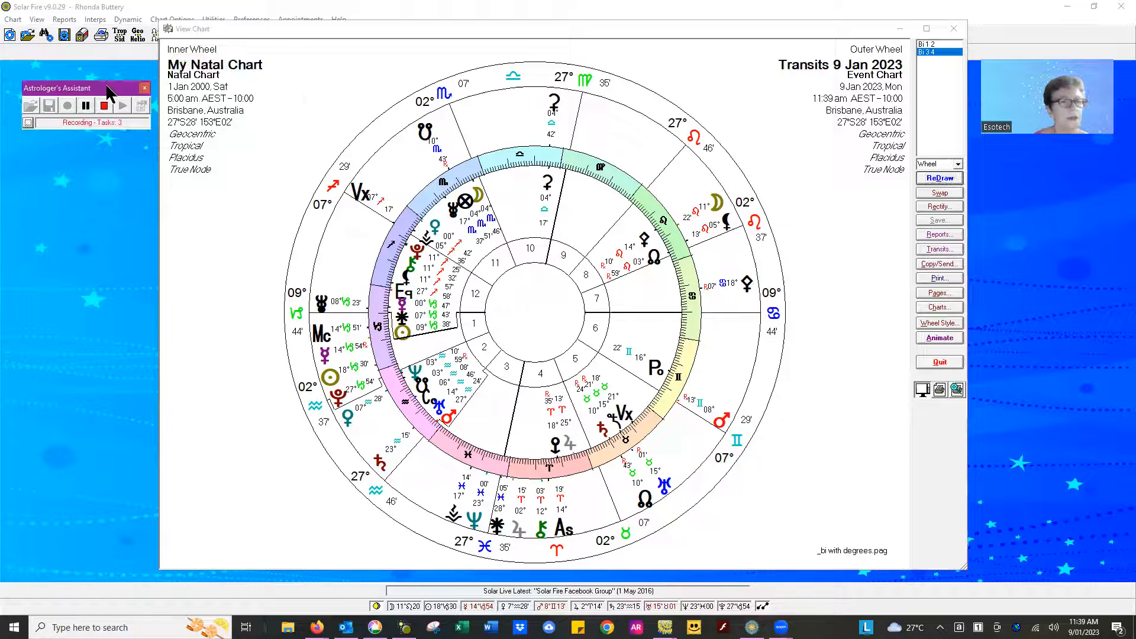
{"action": "left_click", "coordinate": [104, 107]}
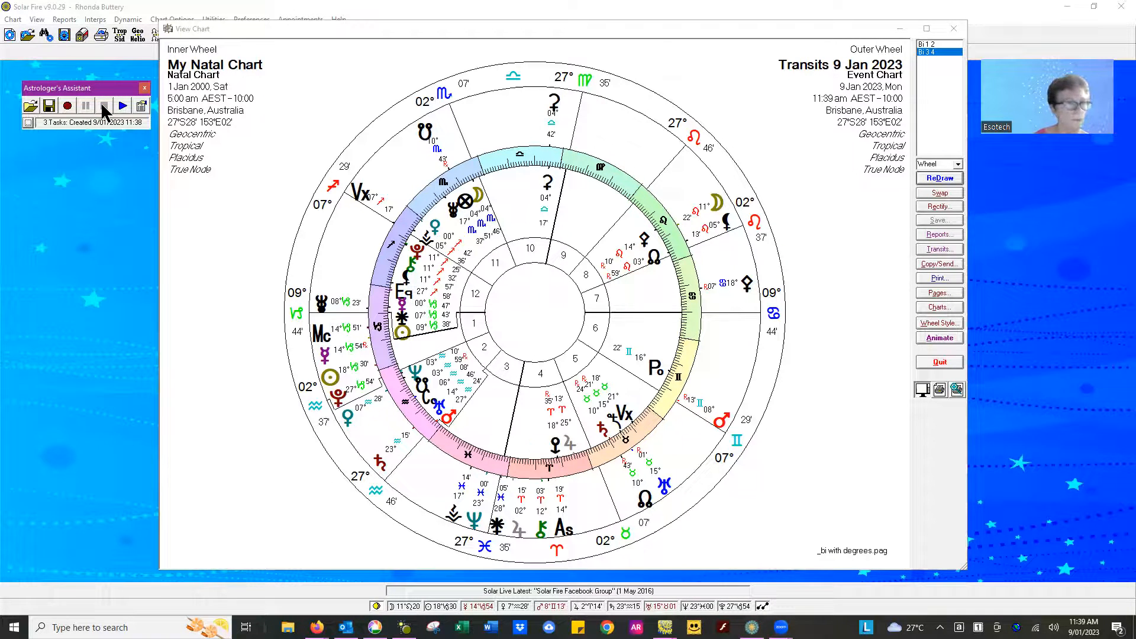
- Open the recorded task list's details and title it "_Me + Transits Now Biwheel"
{"action": "left_click", "coordinate": [142, 107]}
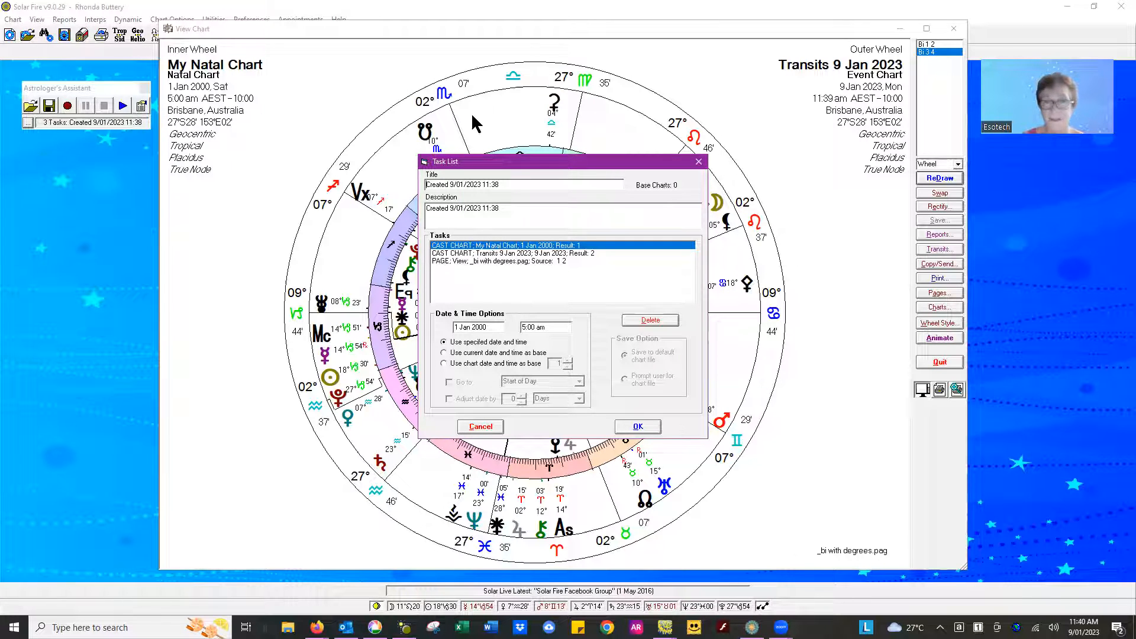
{"action": "left_click_drag", "start_coordinate": [530, 167], "coordinate": [316, 148]}
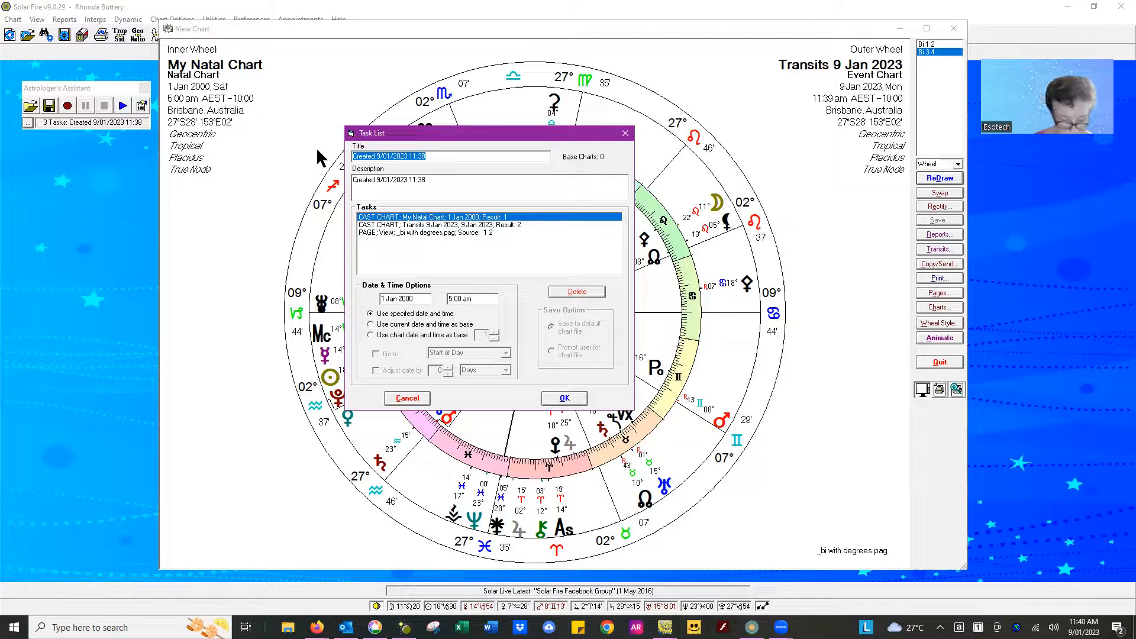
{"action": "type", "text": "Me + Transits Now  Bi"}
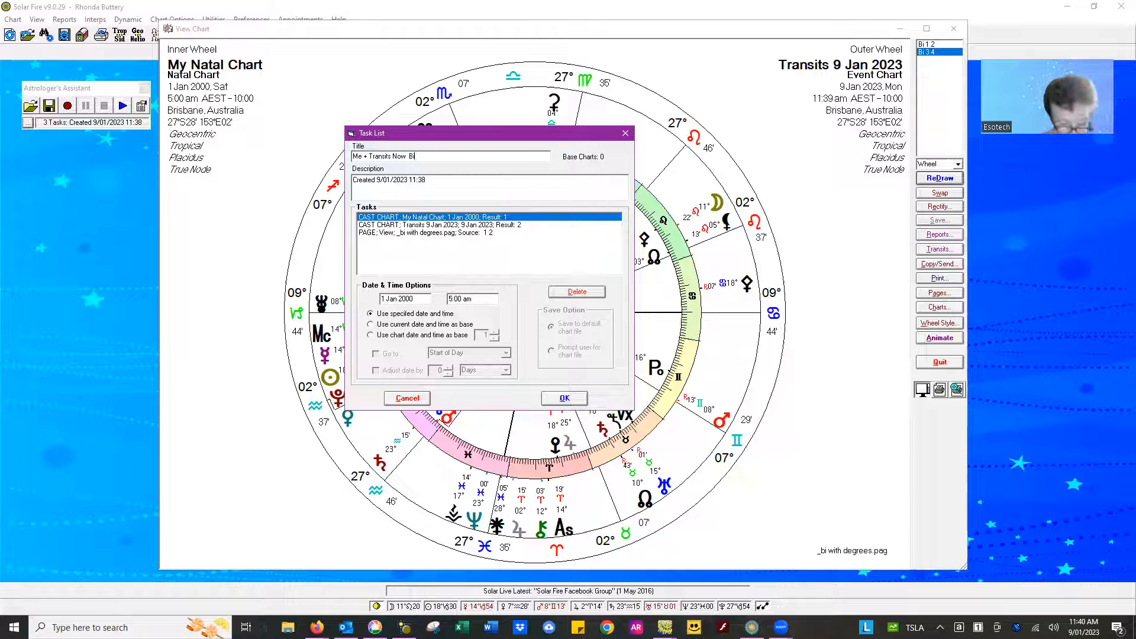
{"action": "type", "text": "whe"}
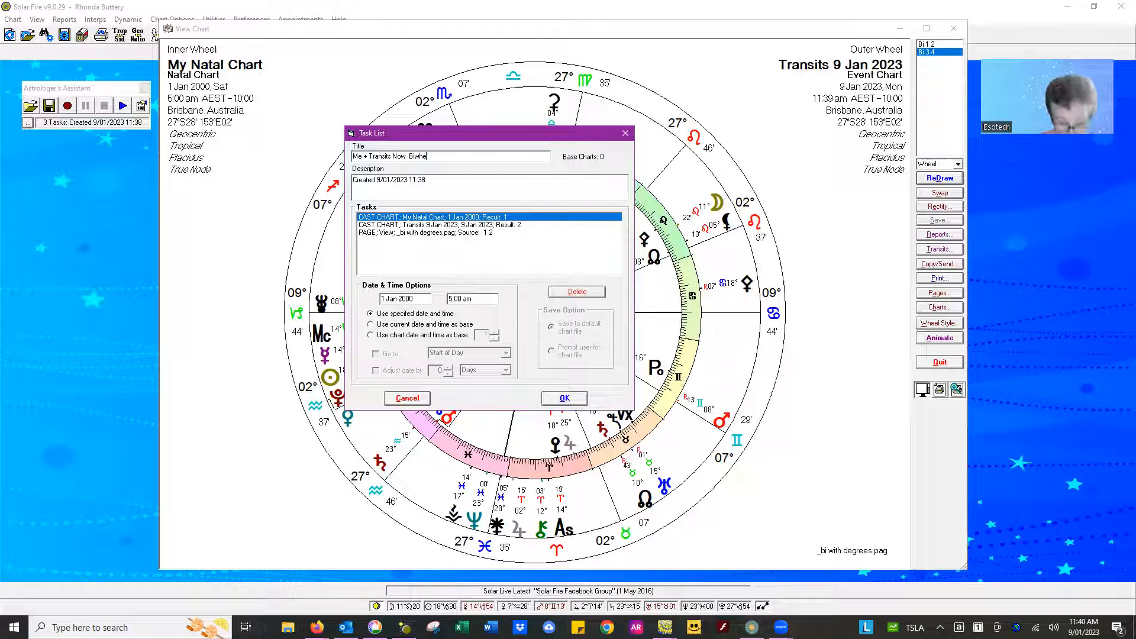
{"action": "type", "text": "el"}
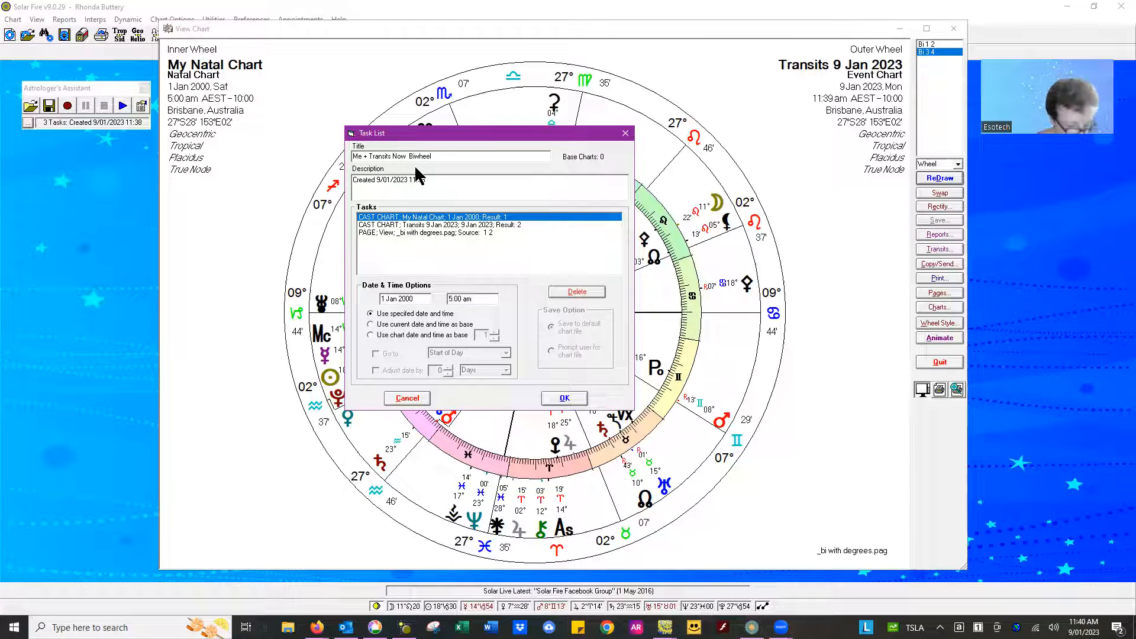
{"action": "key", "text": "Home"}
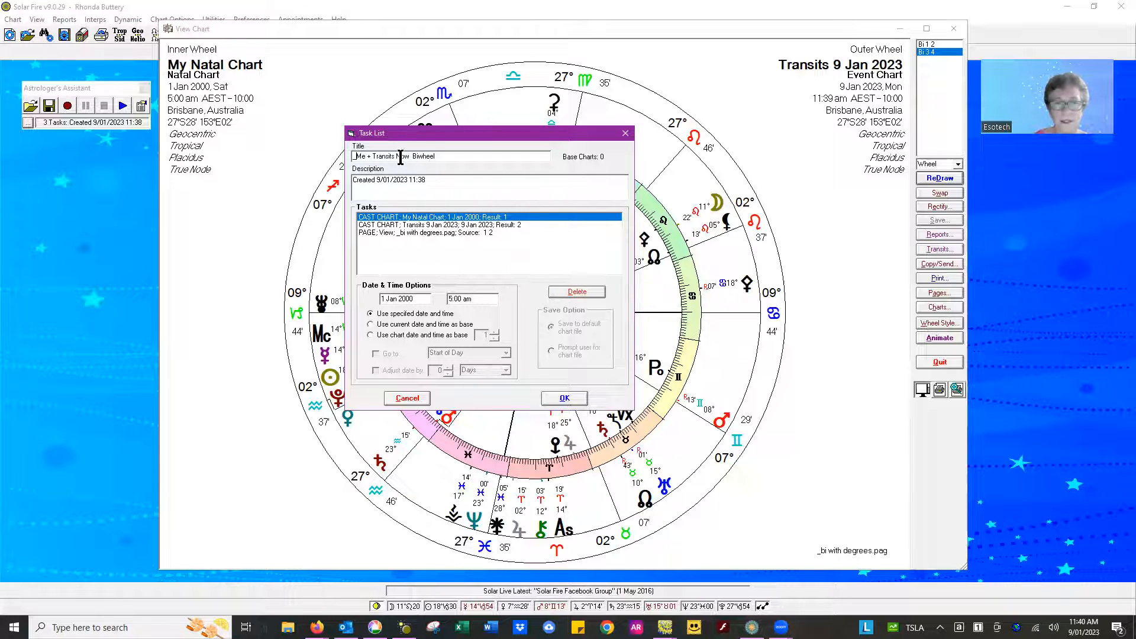
- Replace the task list's description with "Create my chart, transit chart for NOW and display in a biwheel"
{"action": "left_click_drag", "start_coordinate": [413, 179], "coordinate": [349, 179]}
{"action": "type", "text": "Cr"}
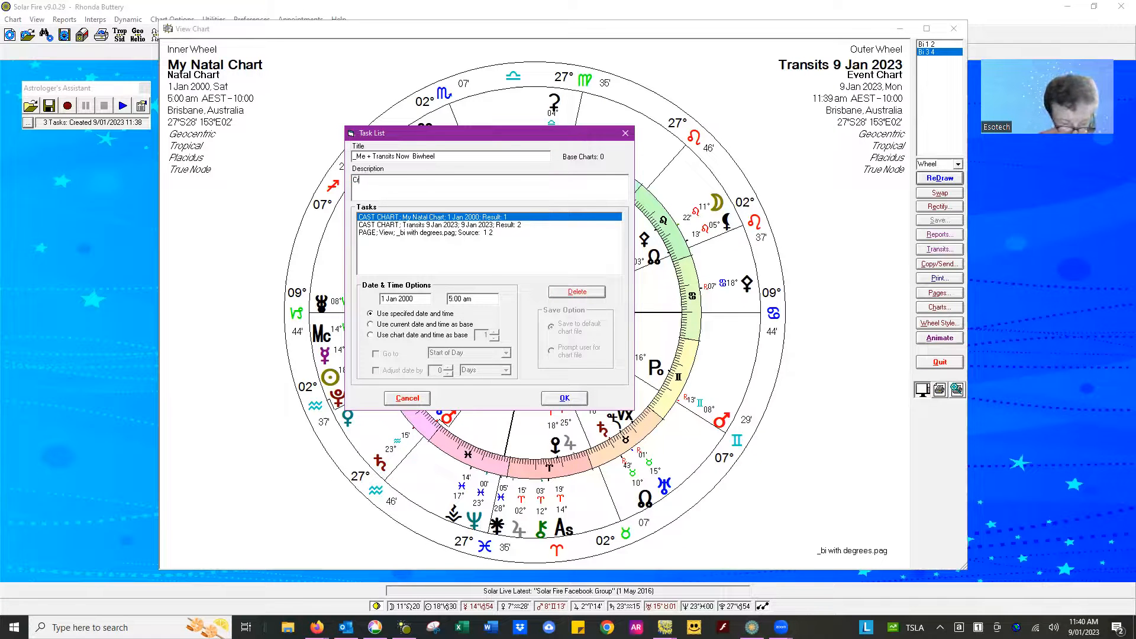
{"action": "type", "text": "eate my "}
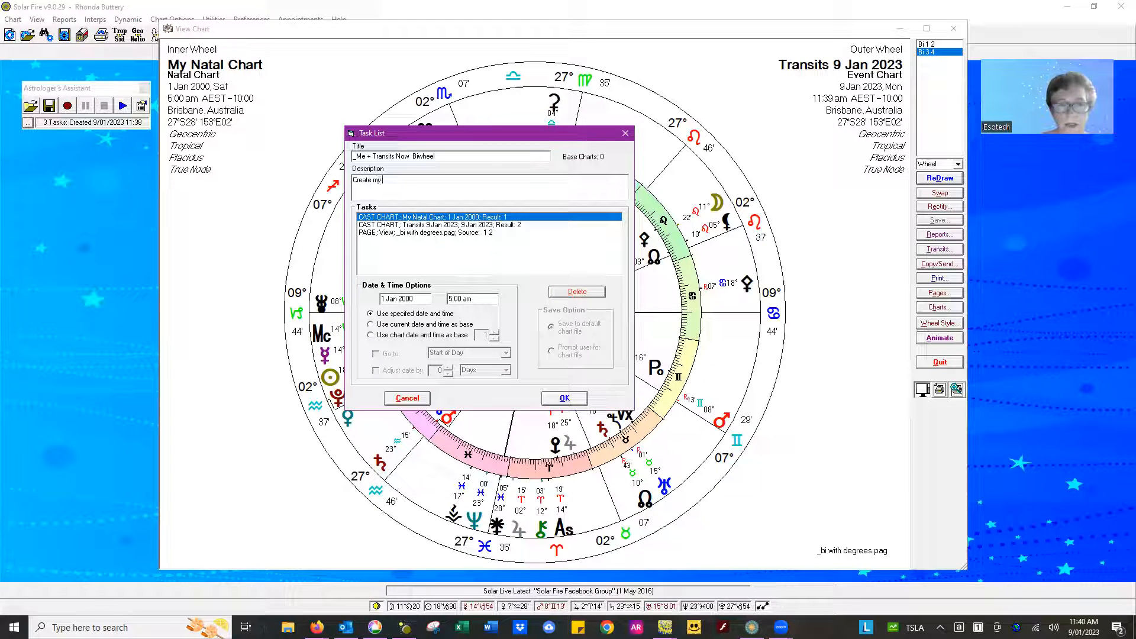
{"action": "type", "text": "chart, transit chart for NOW and display in a biwheel"}
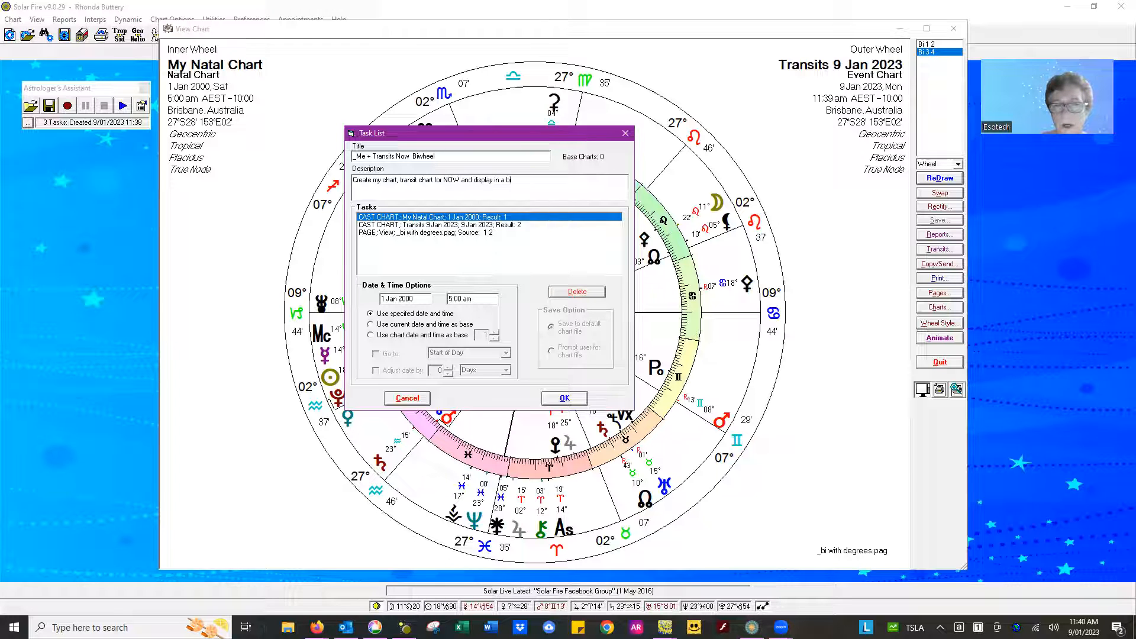
- Keep the specified date and time for the natal chart task, base the transits task on the current date and time, and accept the task list
{"action": "left_click", "coordinate": [401, 217]}
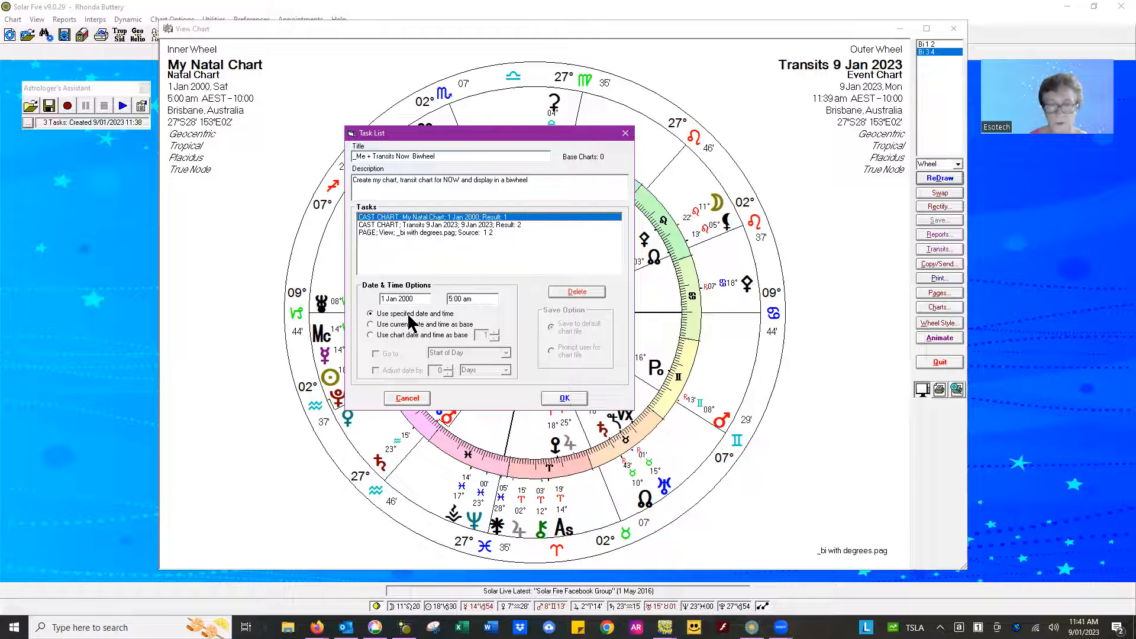
{"action": "left_click", "coordinate": [426, 224]}
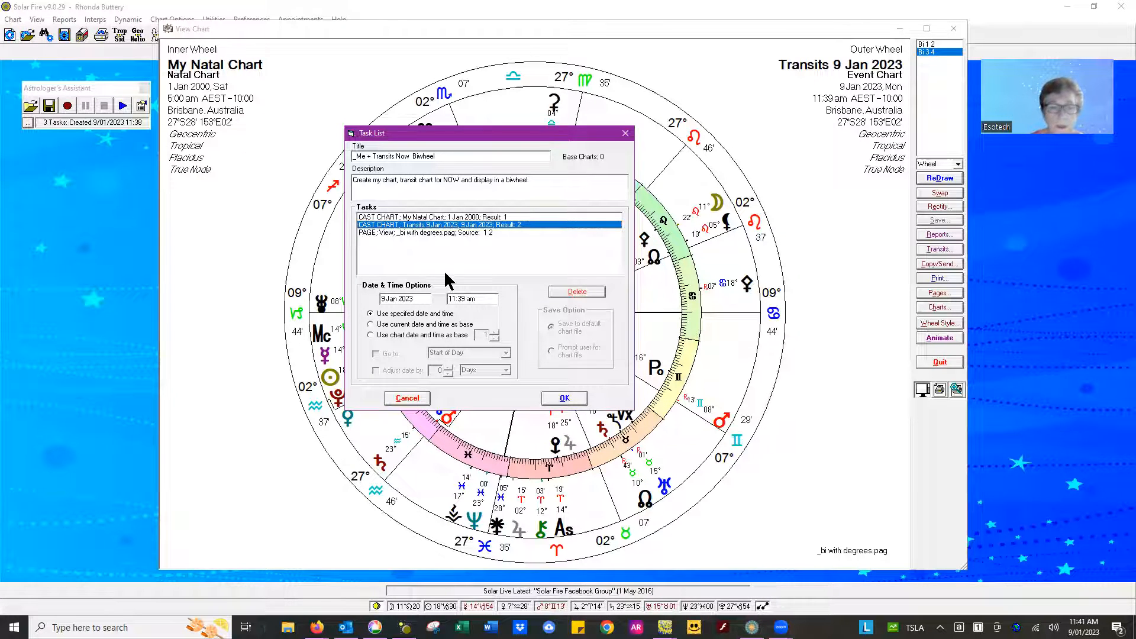
{"action": "left_click", "coordinate": [370, 325]}
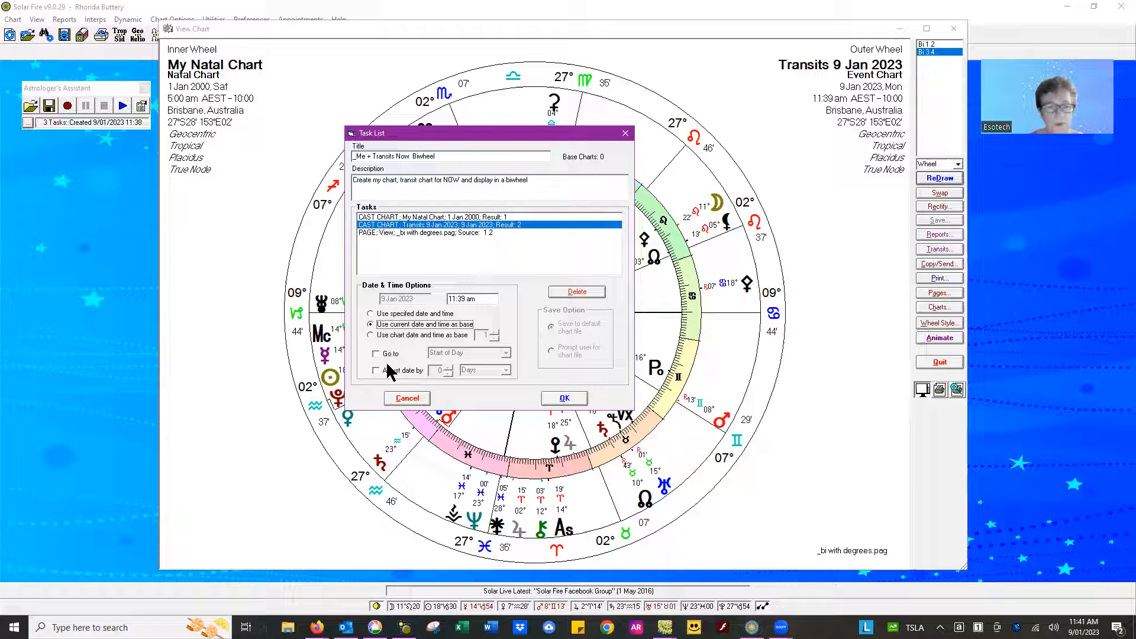
{"action": "left_click", "coordinate": [445, 230]}
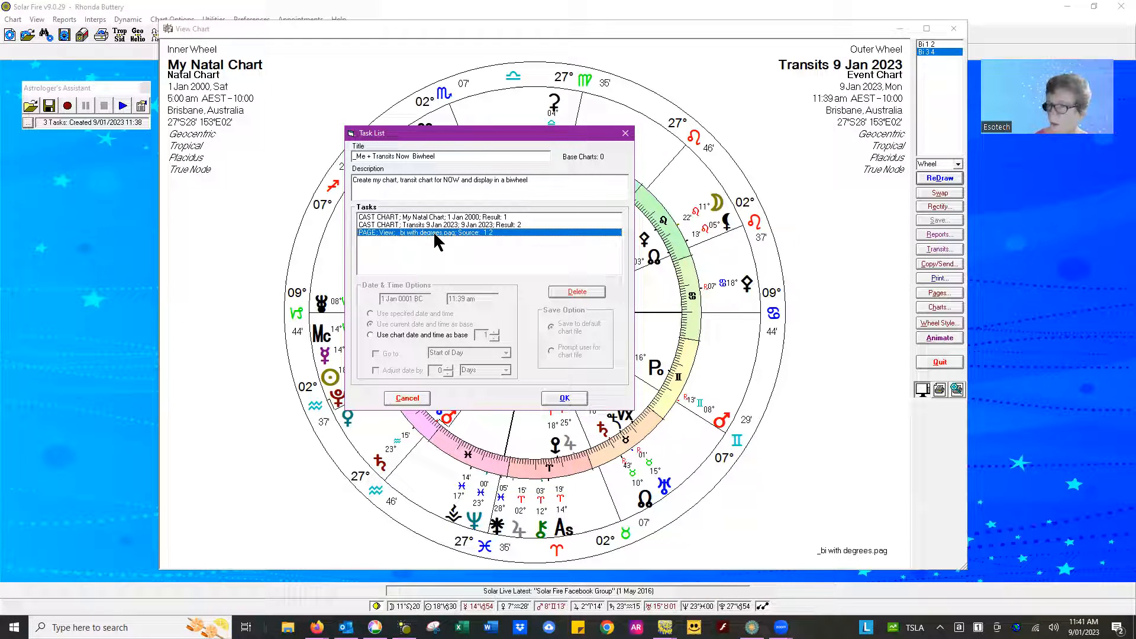
{"action": "left_click", "coordinate": [564, 399]}
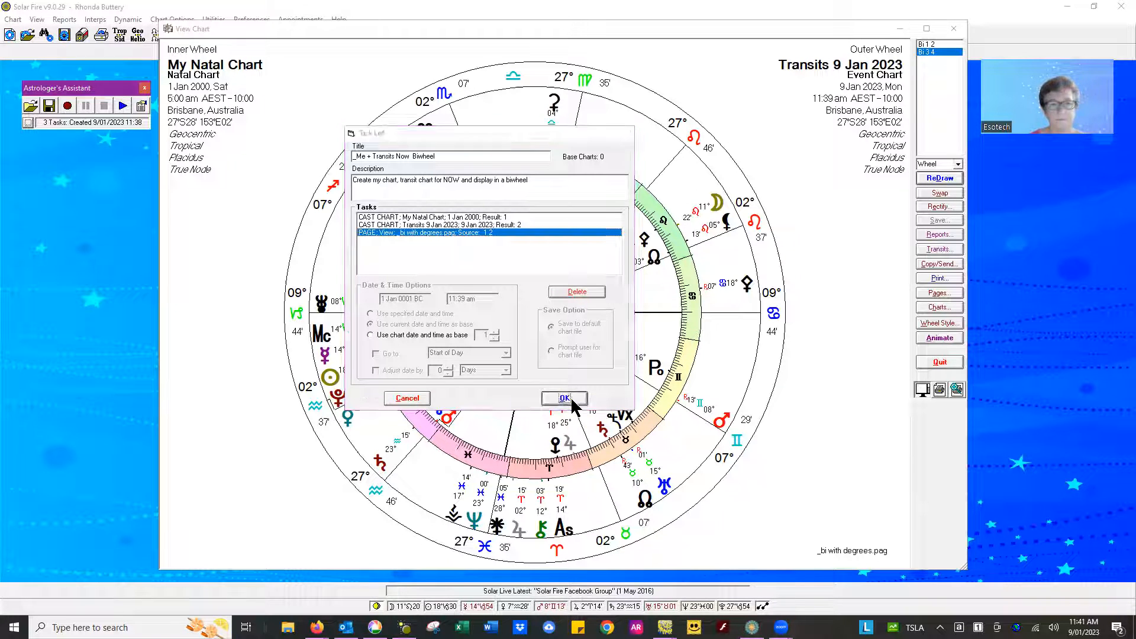
- Save the task list in the Tasks folder under the file name "Me+now=biwheel"
{"action": "left_click", "coordinate": [49, 107]}
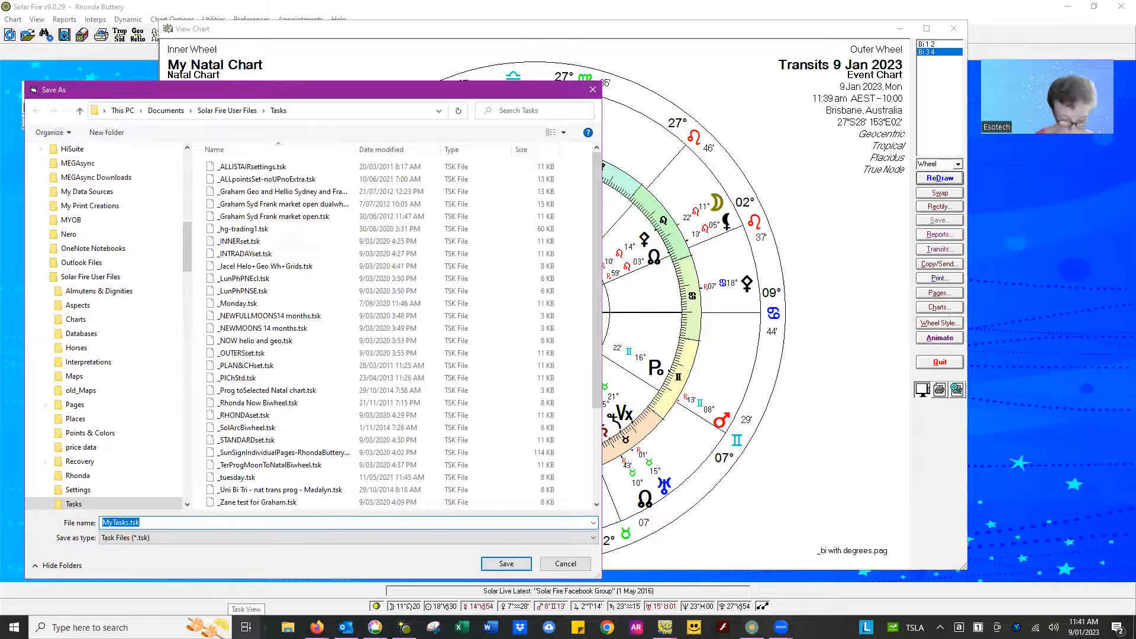
{"action": "type", "text": "Me"}
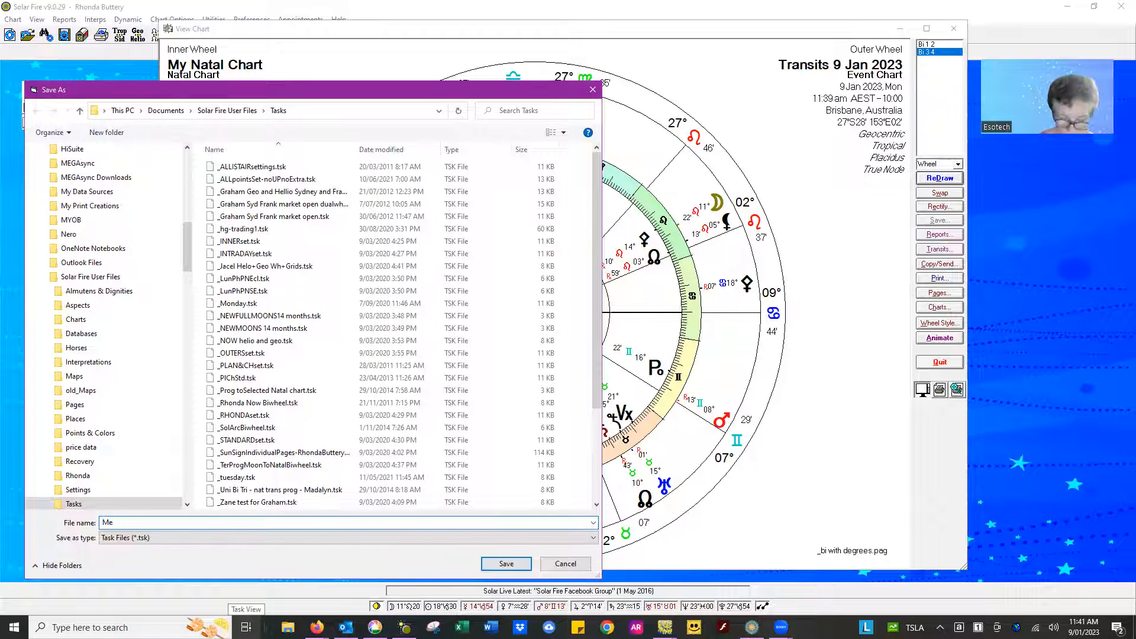
{"action": "type", "text": "+now"}
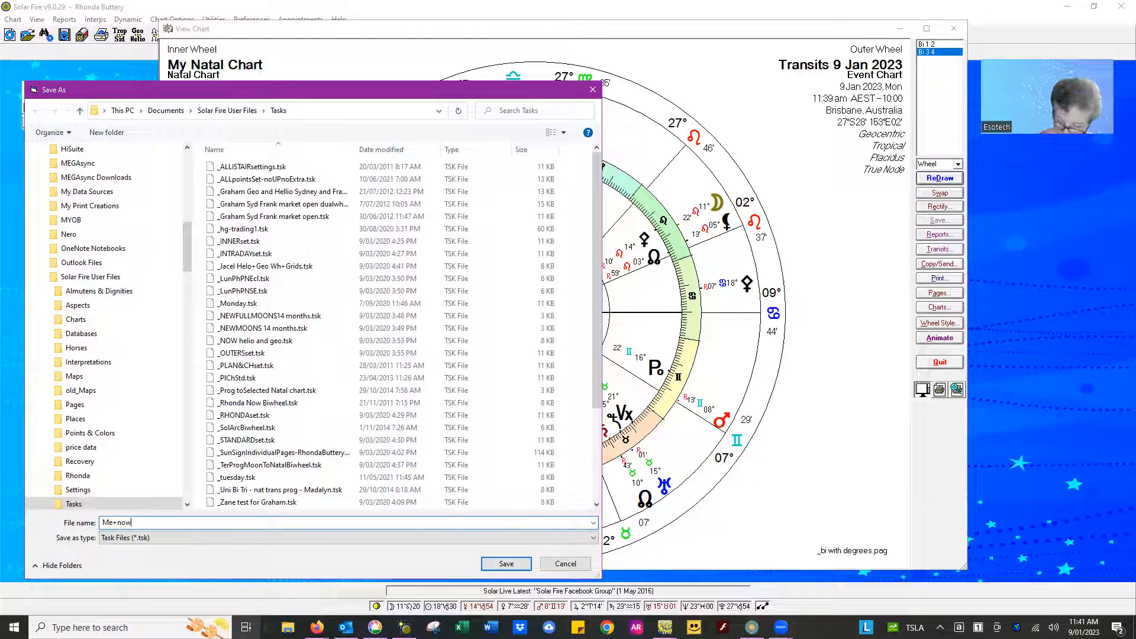
{"action": "type", "text": "=biwheel"}
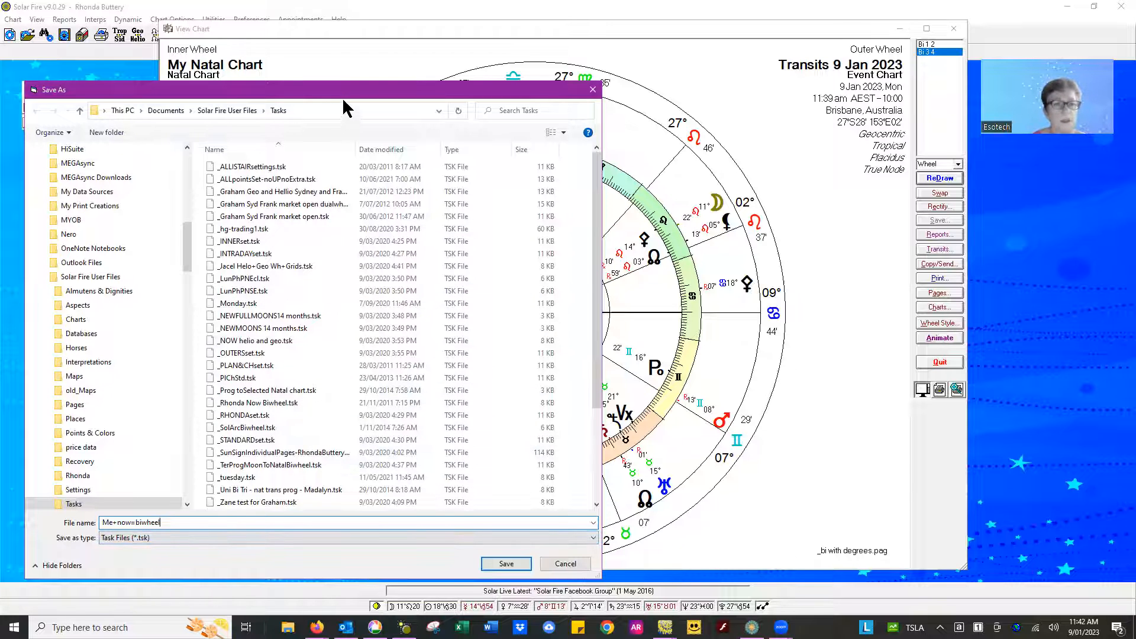
{"action": "left_click_drag", "start_coordinate": [346, 90], "coordinate": [357, 46]}
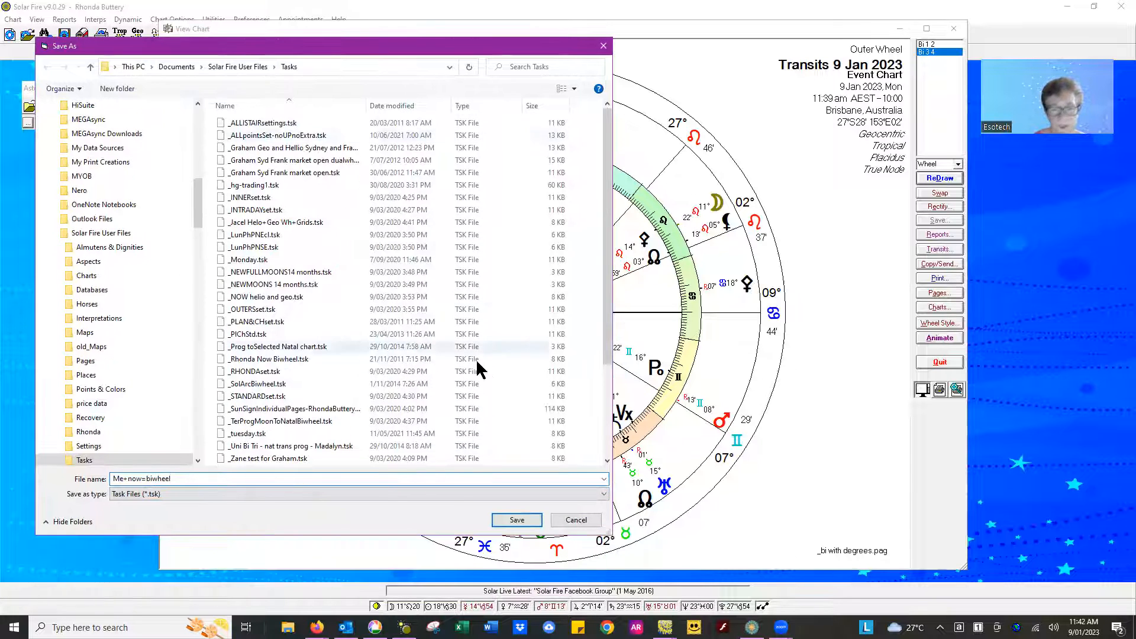
{"action": "left_click", "coordinate": [517, 520]}
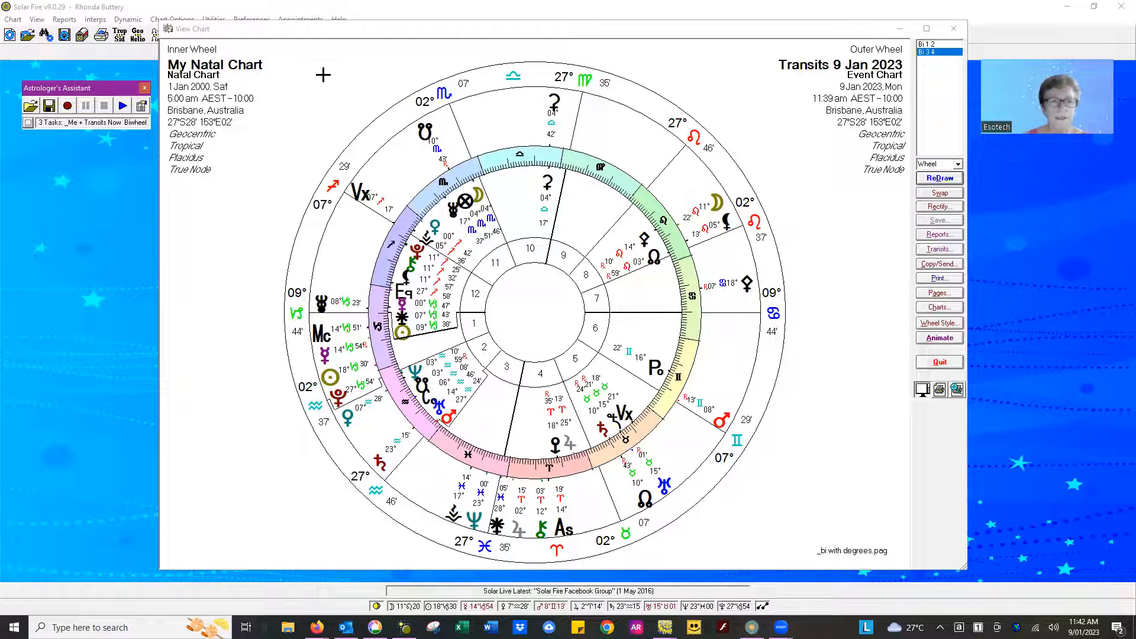
- Minimize the biwheel and set Me+now=biwheel.tsk as the Astrologer's Assistant task file to run on startup in the AutoRun preferences
{"action": "left_click", "coordinate": [899, 28]}
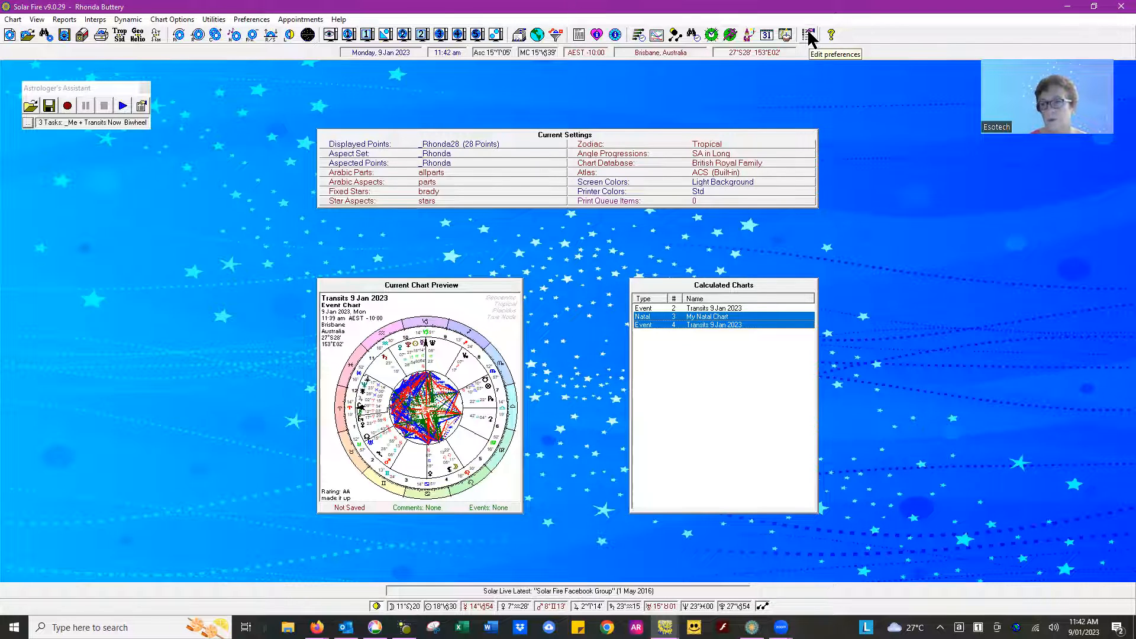
{"action": "left_click", "coordinate": [258, 21]}
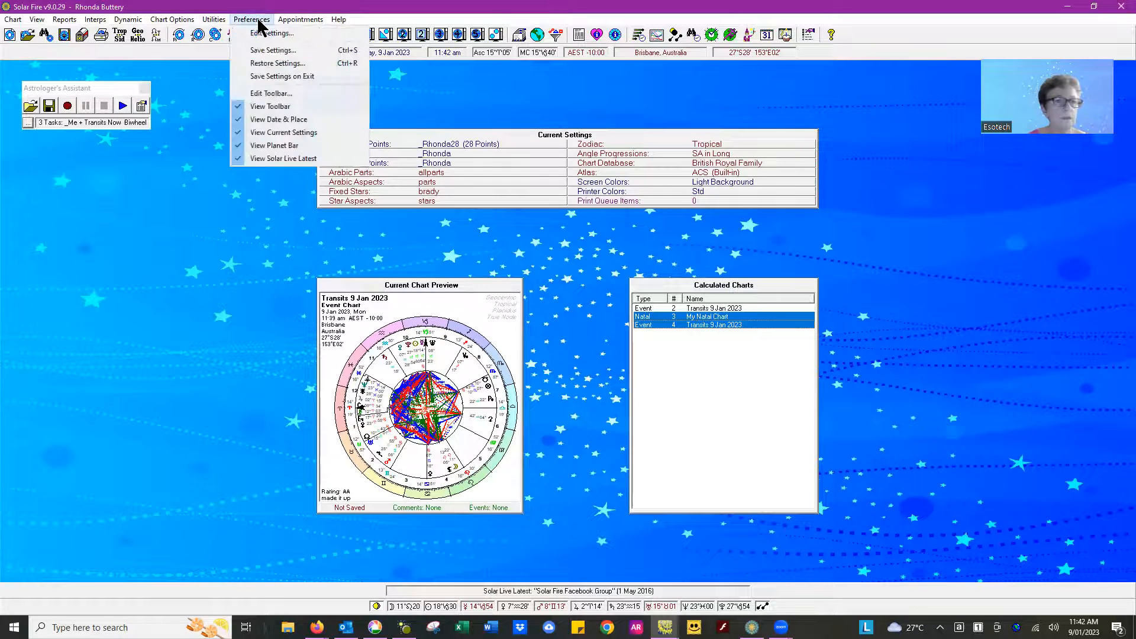
{"action": "left_click", "coordinate": [261, 35]}
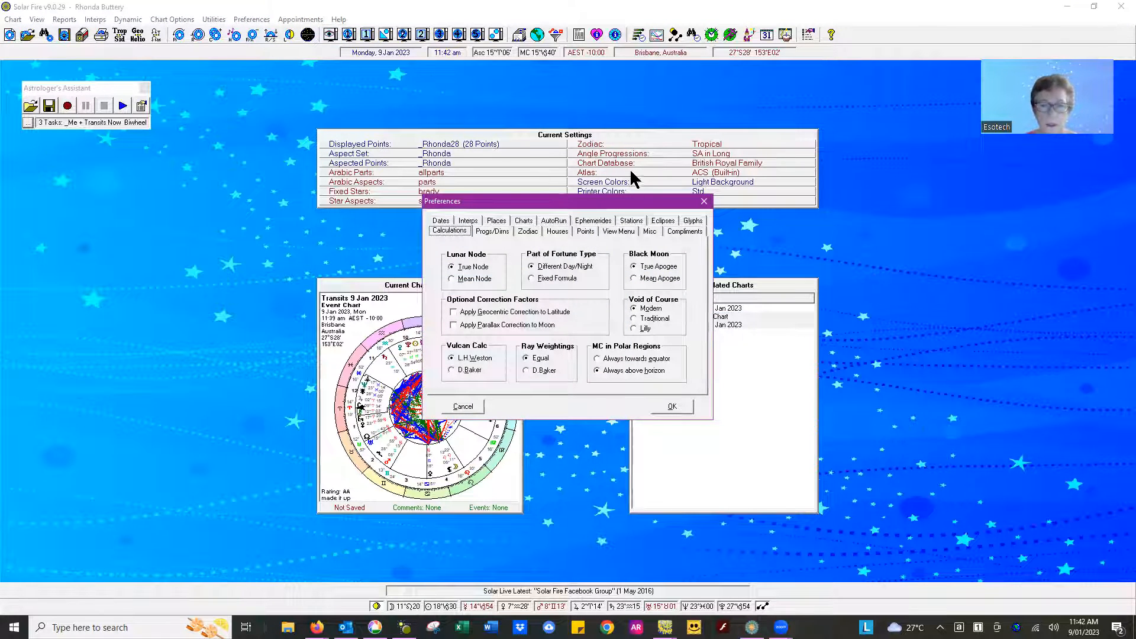
{"action": "left_click", "coordinate": [554, 220]}
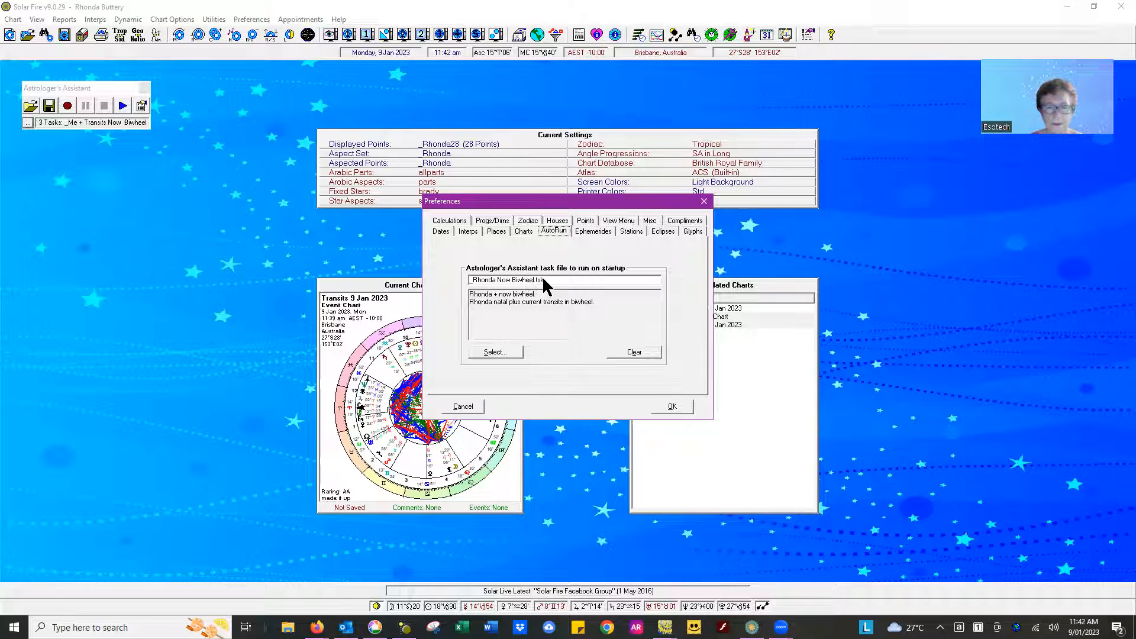
{"action": "left_click", "coordinate": [503, 353]}
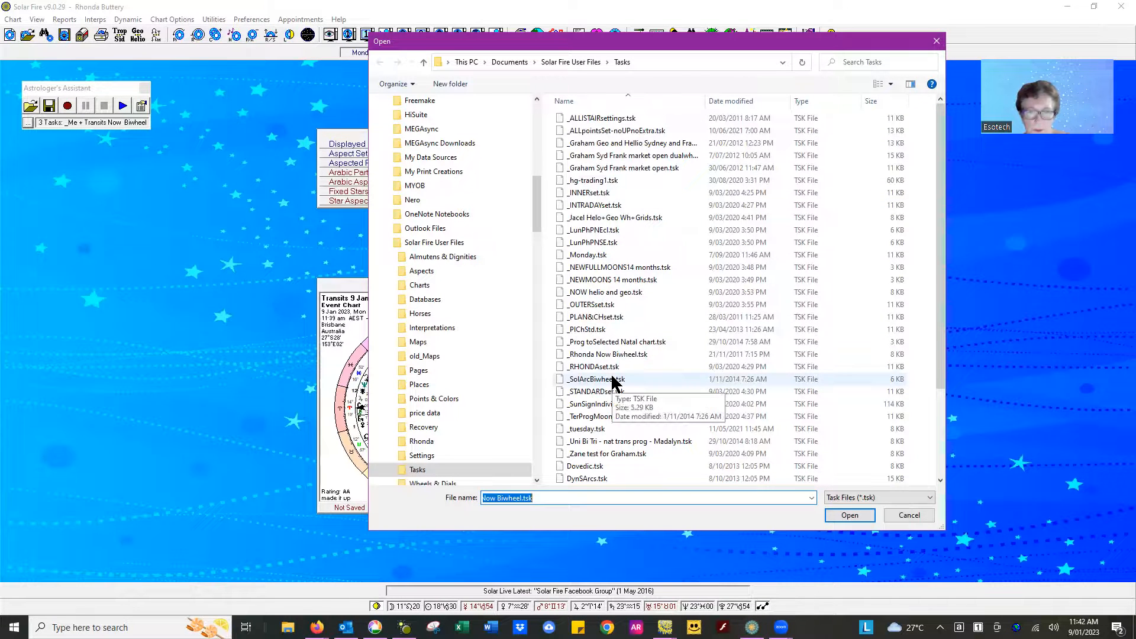
{"action": "scroll", "coordinate": [630, 444], "scroll_direction": "down", "scroll_amount": 3}
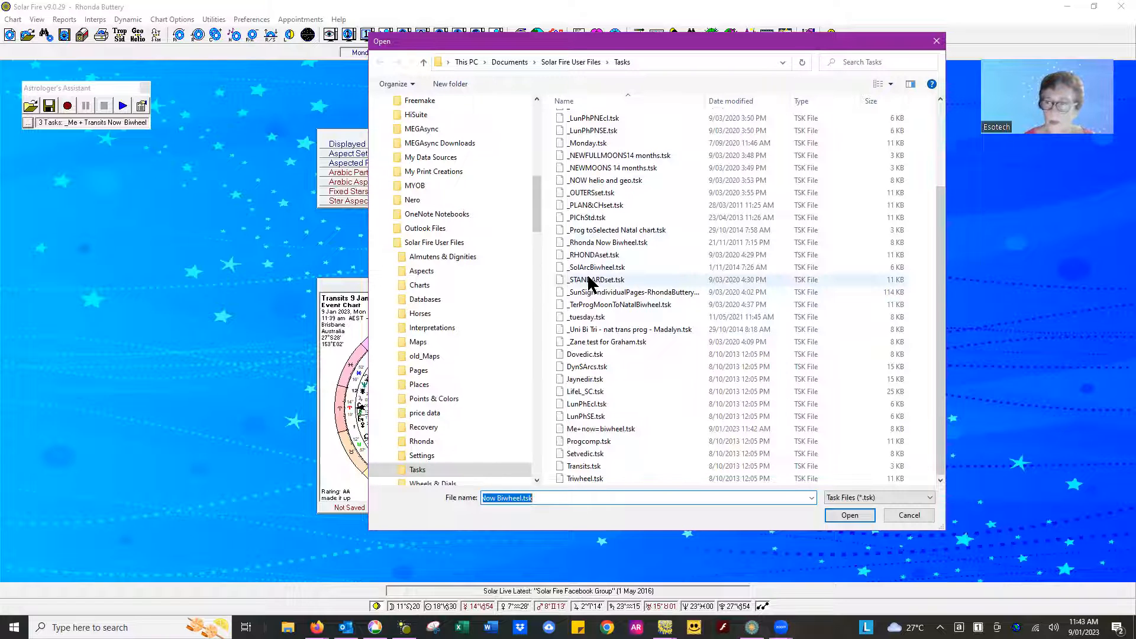
{"action": "left_click", "coordinate": [615, 432]}
{"action": "left_click", "coordinate": [857, 516]}
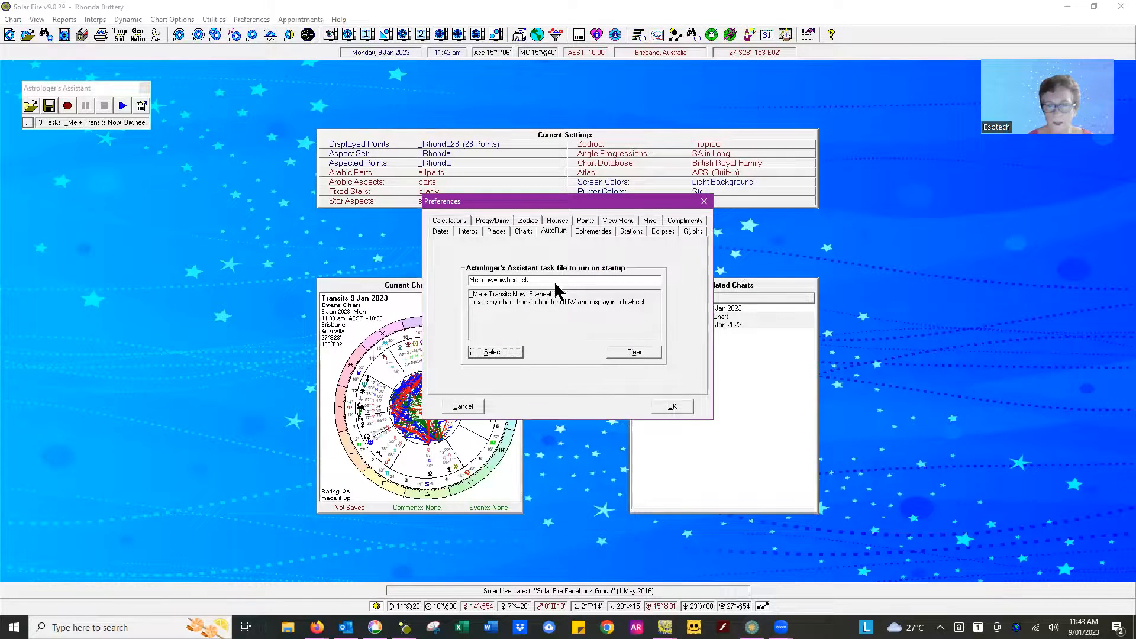
{"action": "left_click", "coordinate": [671, 406]}
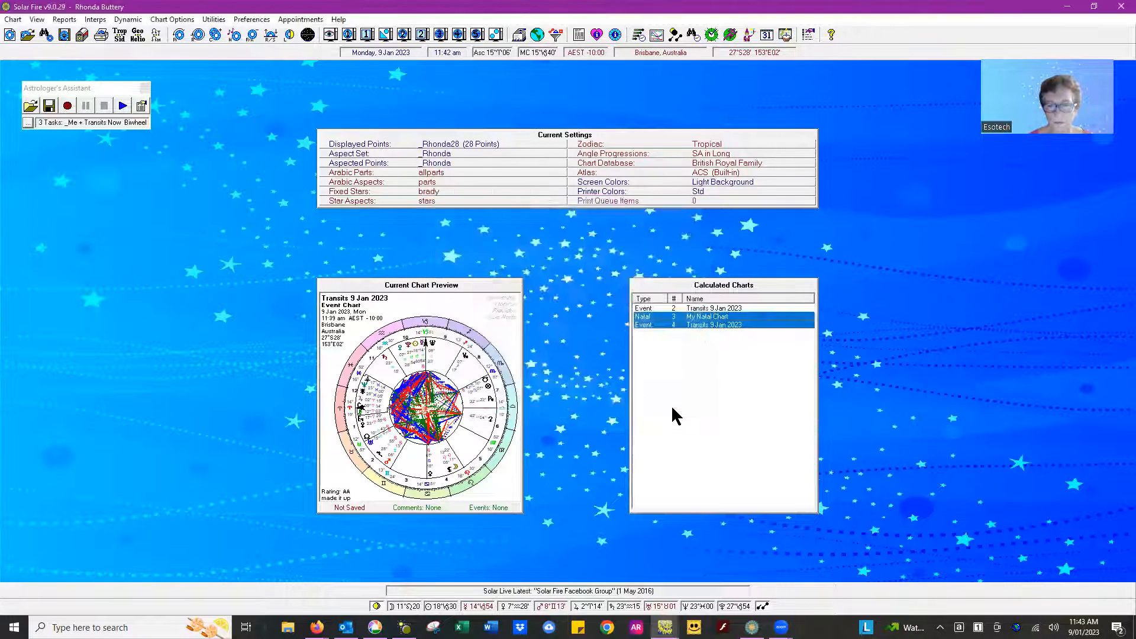
- Save the current settings over the existing defaults file and close the Astrologer's Assistant
{"action": "left_click", "coordinate": [244, 21]}
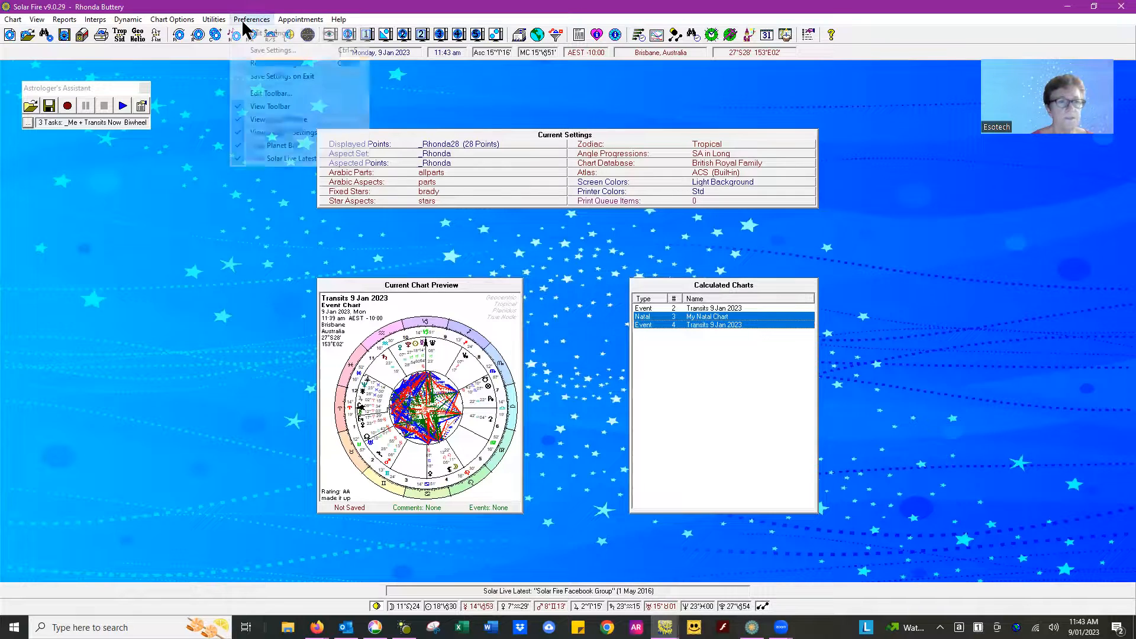
{"action": "left_click", "coordinate": [267, 50]}
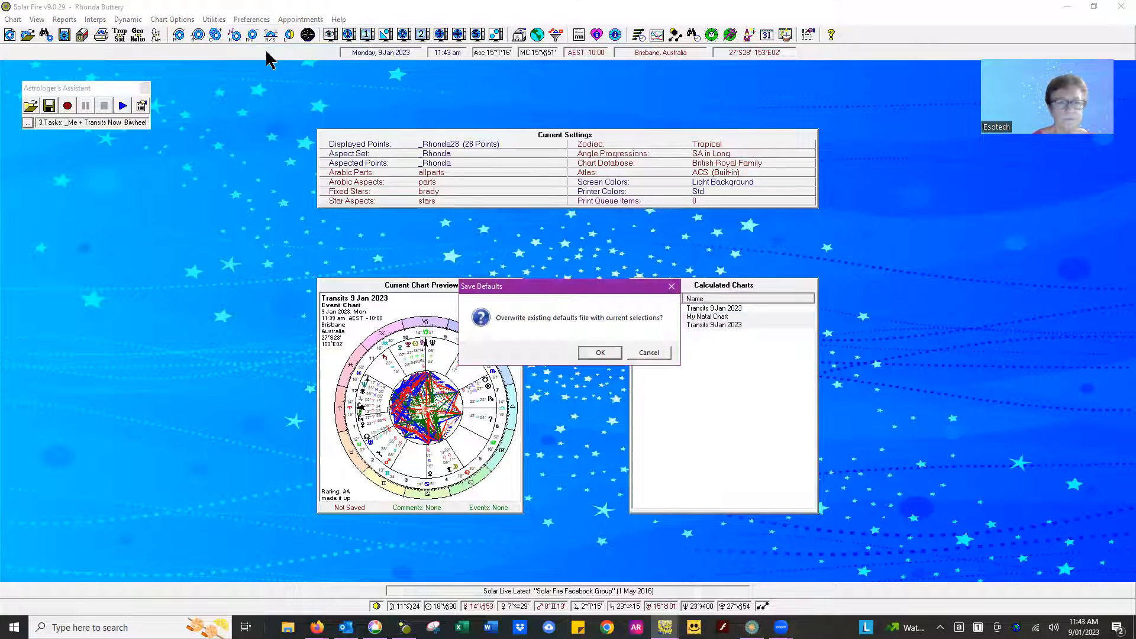
{"action": "left_click", "coordinate": [601, 353]}
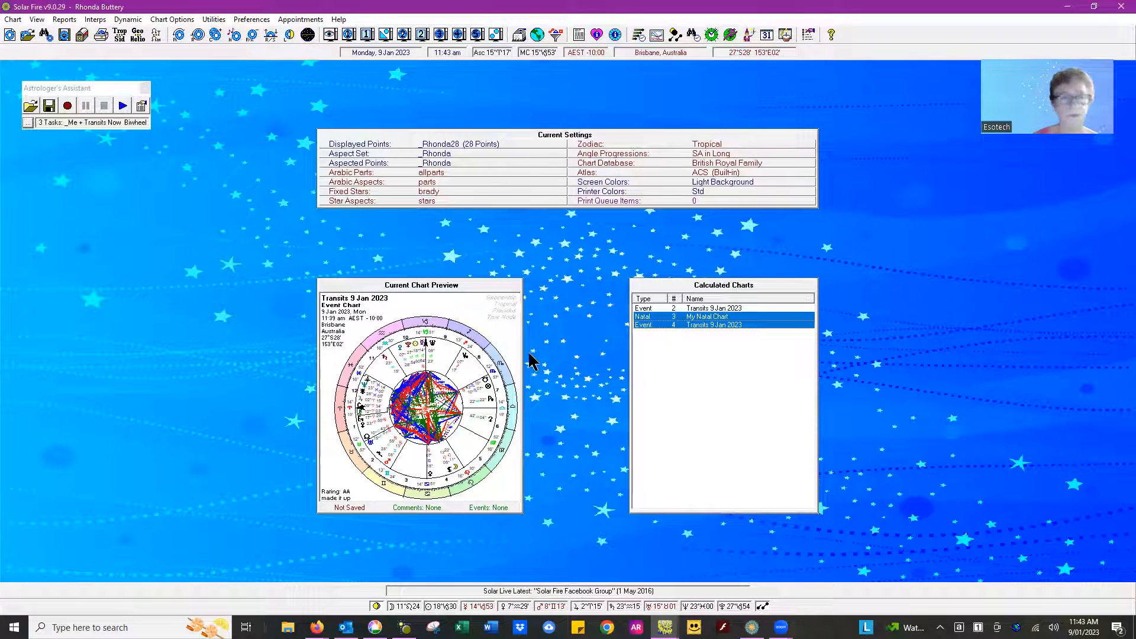
{"action": "left_click", "coordinate": [144, 90]}
{"action": "left_click", "coordinate": [145, 90]}
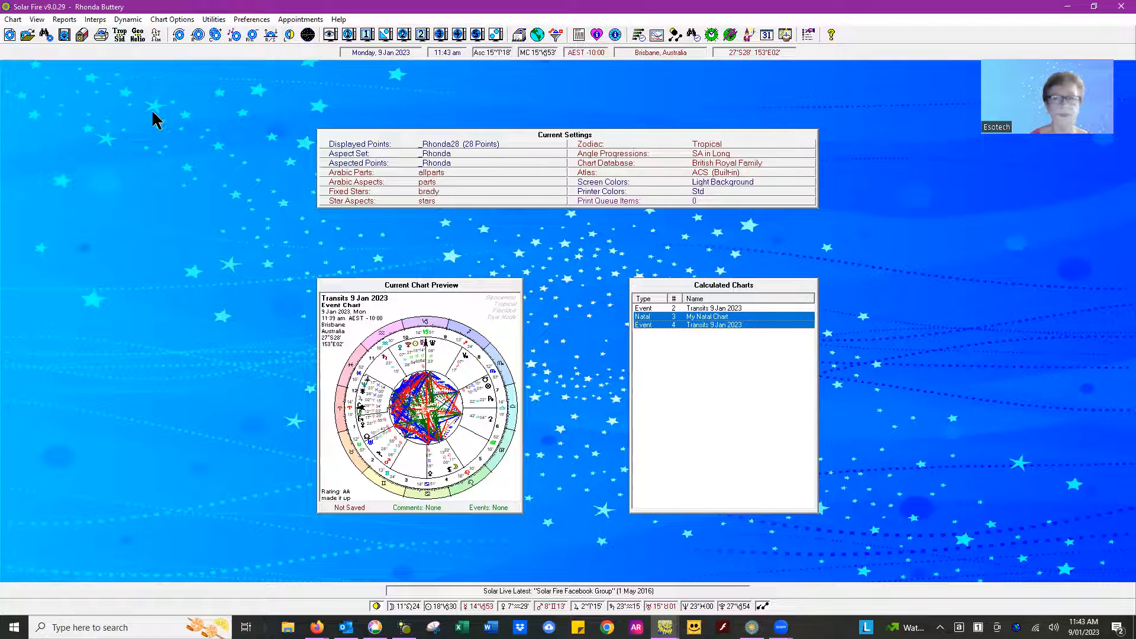
- Exit and restart the program, discarding all unsaved charts, and close the biwheel displayed at startup
{"action": "left_click", "coordinate": [1120, 10]}
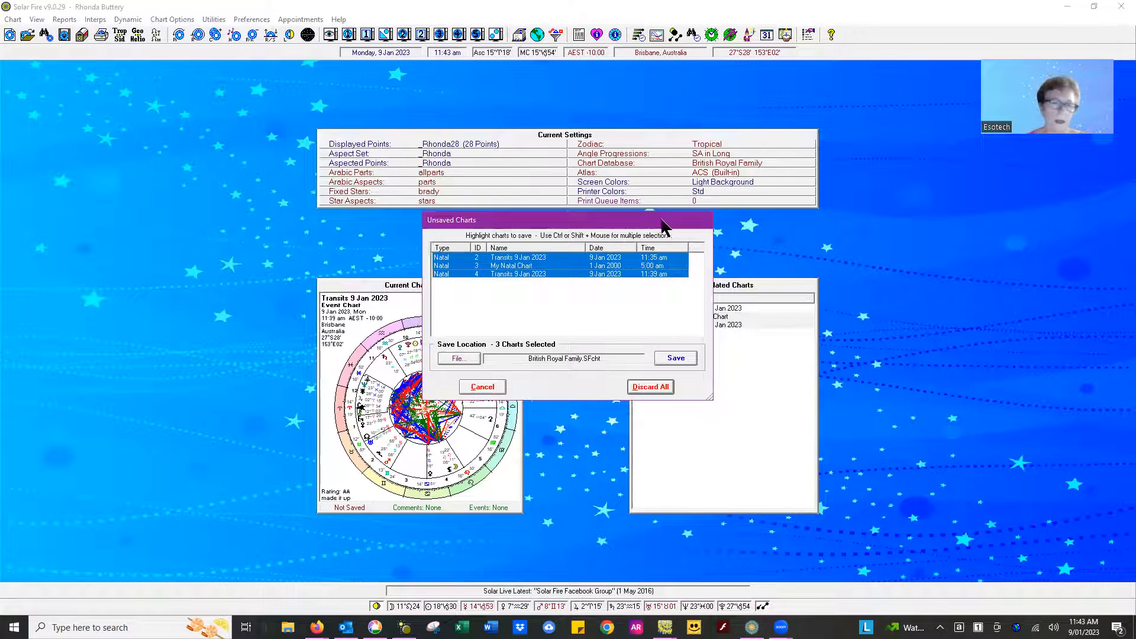
{"action": "left_click", "coordinate": [638, 388]}
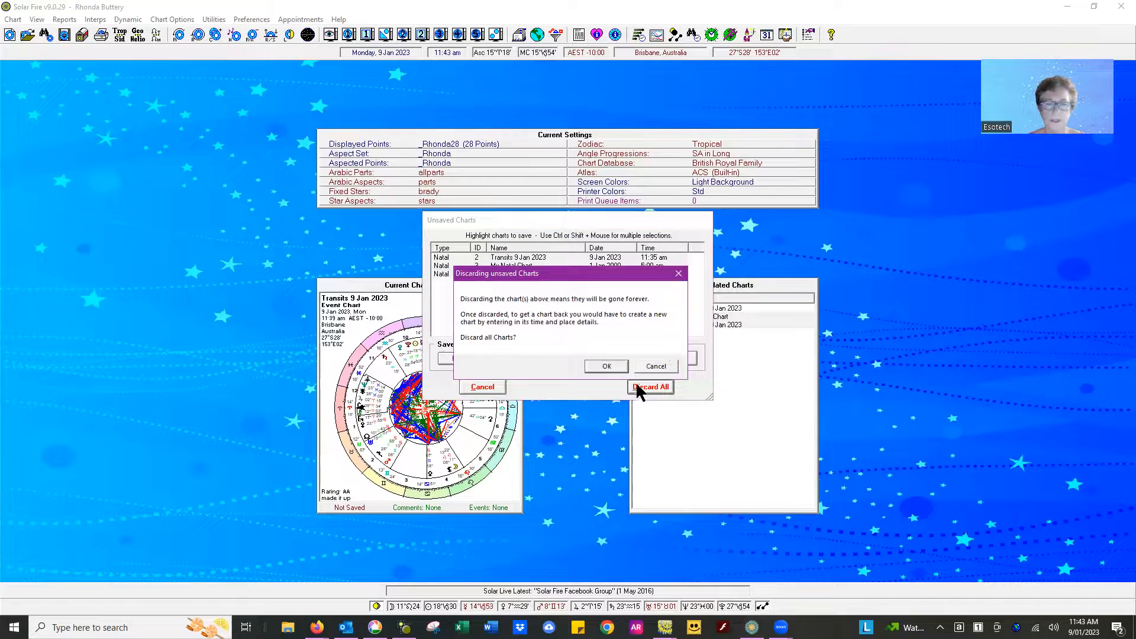
{"action": "left_click", "coordinate": [606, 366]}
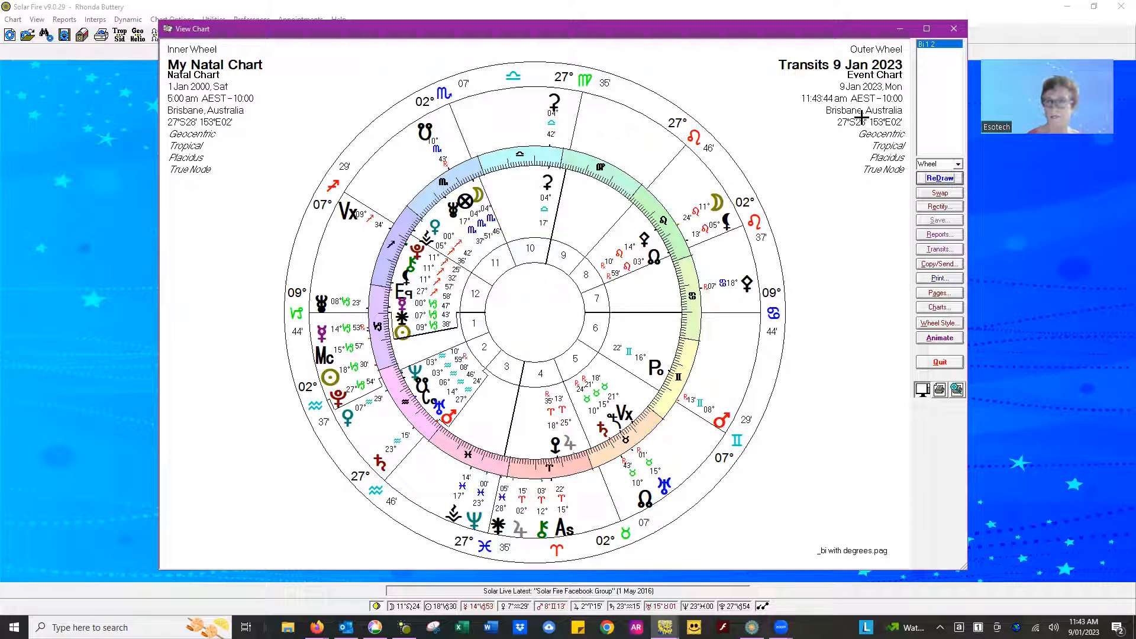
{"action": "left_click", "coordinate": [953, 30]}
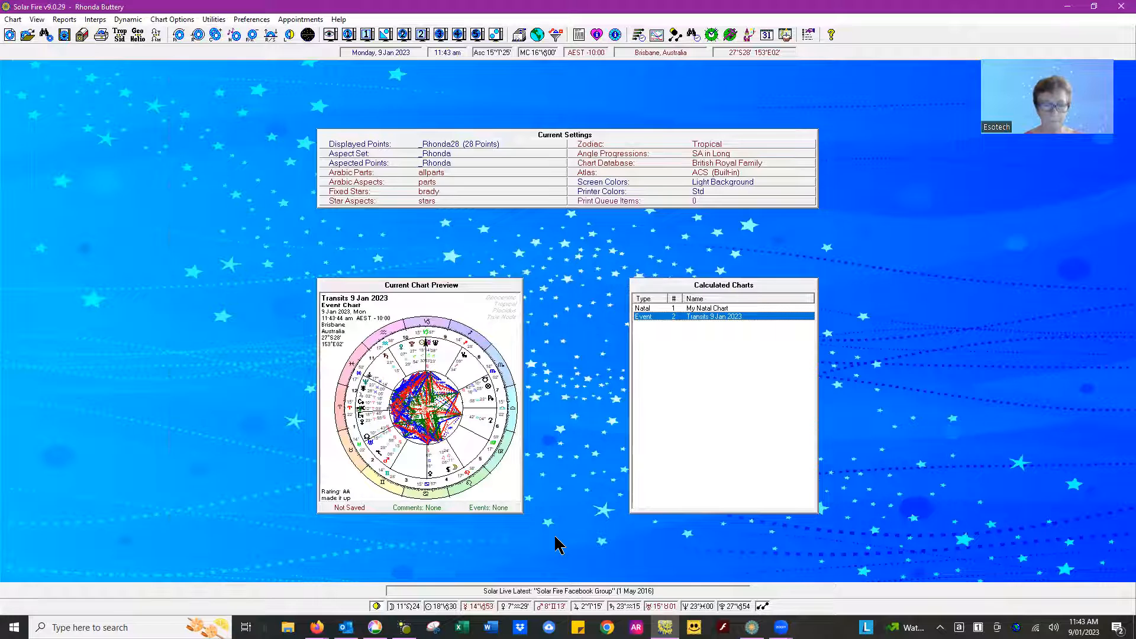